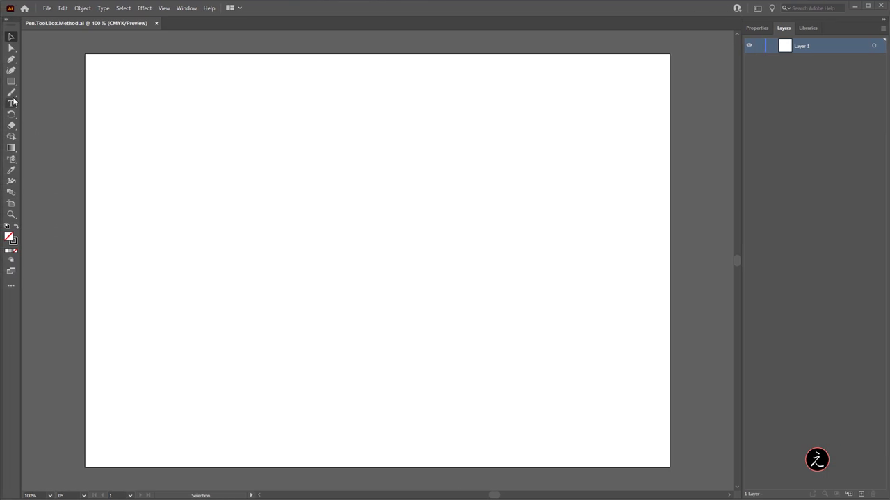
Draw a large circle centred on the artboard and select its top anchor point with the Direct Selection tool.
{"action": "left_click_drag", "start_coordinate": [12, 81], "coordinate": [35, 102]}
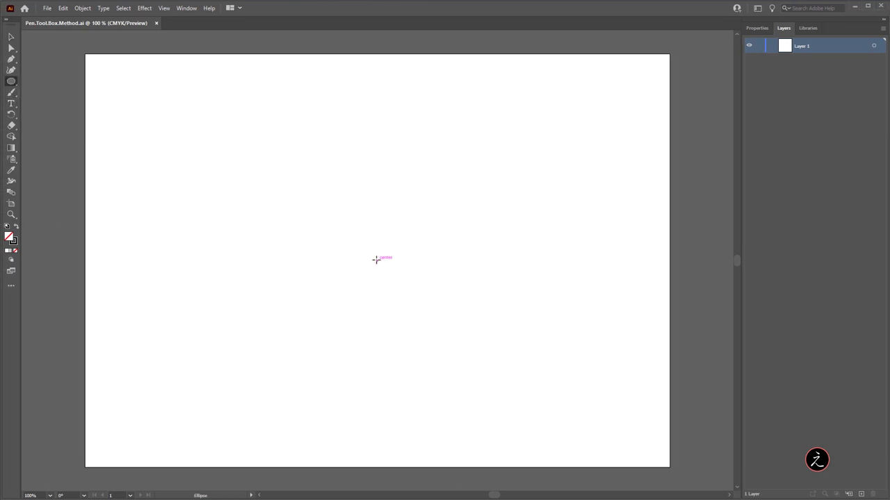
{"action": "left_click_drag", "start_coordinate": [376, 262], "coordinate": [508, 423]}
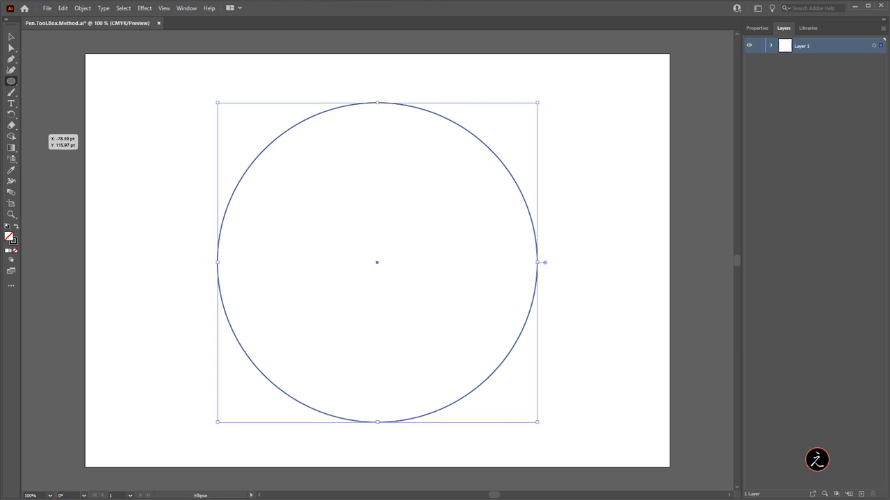
{"action": "left_click", "coordinate": [11, 48]}
{"action": "left_click", "coordinate": [384, 103]}
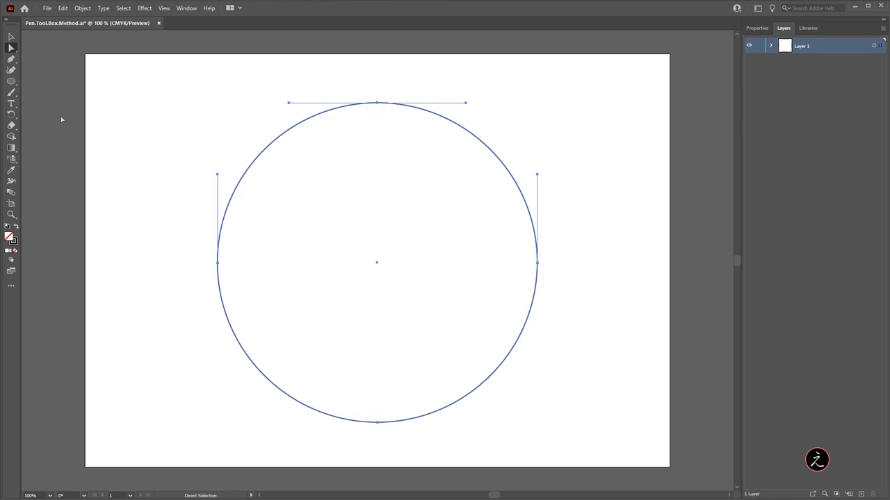
{"action": "left_click", "coordinate": [11, 38]}
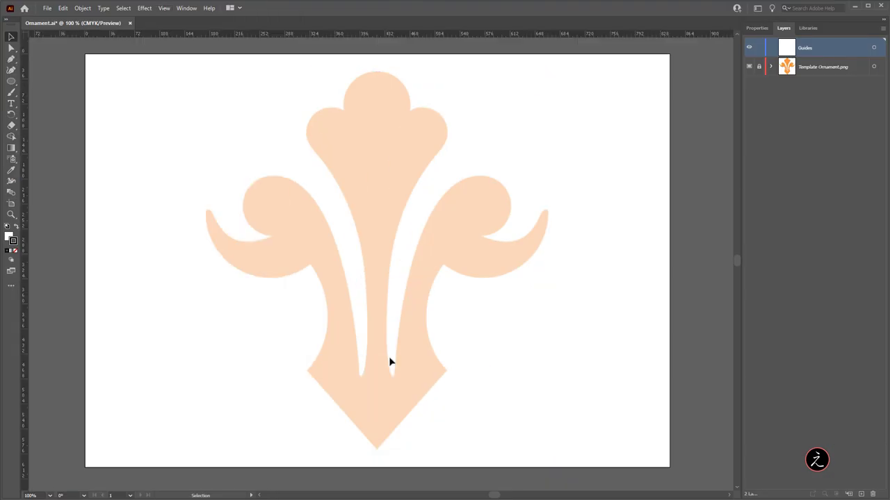
Place guides at the ornament's top edge, the upper lobe's right edge and the point where that lobe meets the tapering side.
{"action": "scroll", "coordinate": [385, 69], "scroll_direction": "up", "scroll_amount": 3}
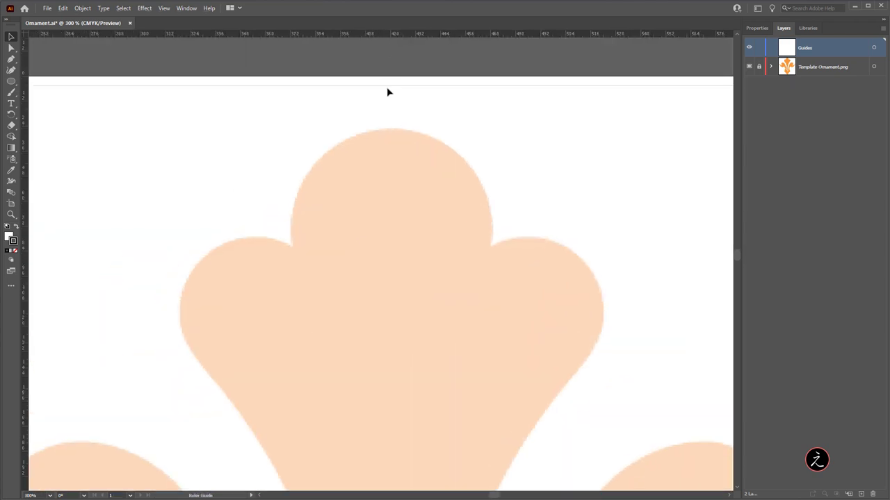
{"action": "scroll", "coordinate": [388, 89], "scroll_direction": "down", "scroll_amount": 3}
{"action": "left_click_drag", "start_coordinate": [25, 174], "coordinate": [534, 187]}
{"action": "left_click_drag", "start_coordinate": [487, 33], "coordinate": [514, 243]}
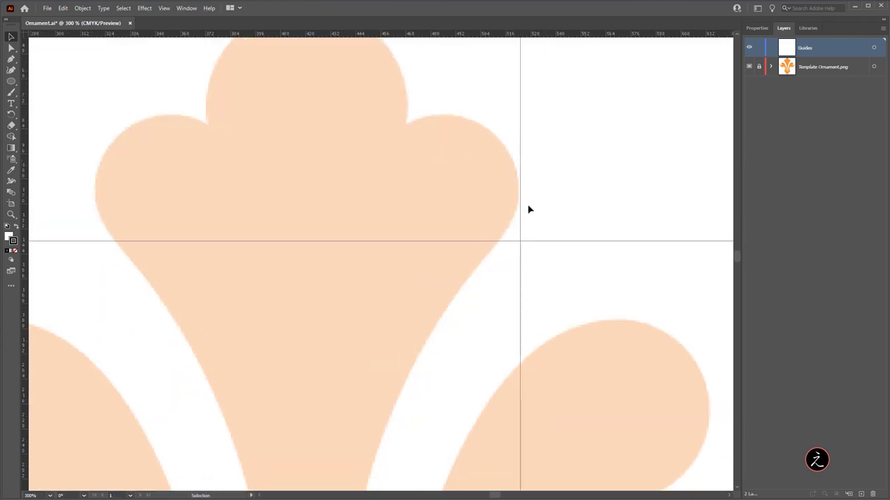
Add a horizontal guide across the ornament's pointed base near its side corners.
{"action": "scroll", "coordinate": [528, 207], "scroll_direction": "down", "scroll_amount": 5}
{"action": "left_click_drag", "start_coordinate": [349, 34], "coordinate": [344, 237]}
{"action": "scroll", "coordinate": [343, 237], "scroll_direction": "up", "scroll_amount": 3}
{"action": "scroll", "coordinate": [362, 209], "scroll_direction": "down", "scroll_amount": 4}
{"action": "scroll", "coordinate": [383, 234], "scroll_direction": "up", "scroll_amount": 2}
Add guides around the right scroll at its top, right edge, middle and the leaf's bottom curve, ending with the artboard fitted in view.
{"action": "left_click_drag", "start_coordinate": [405, 34], "coordinate": [417, 81]}
{"action": "left_click_drag", "start_coordinate": [28, 195], "coordinate": [518, 205]}
{"action": "left_click_drag", "start_coordinate": [451, 35], "coordinate": [517, 197]}
{"action": "left_click_drag", "start_coordinate": [437, 33], "coordinate": [433, 389]}
{"action": "scroll", "coordinate": [459, 216], "scroll_direction": "down", "scroll_amount": 3}
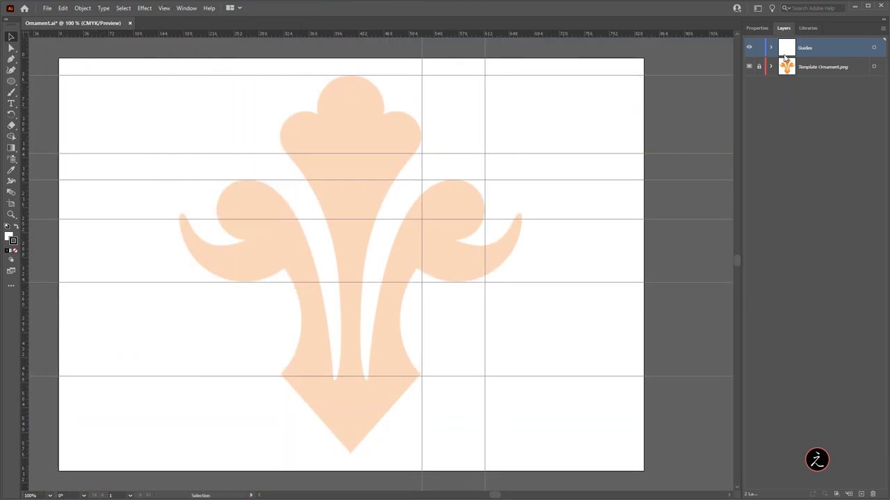
{"action": "scroll", "coordinate": [391, 199], "scroll_direction": "up", "scroll_amount": 4}
{"action": "key", "text": "ctrl+0"}
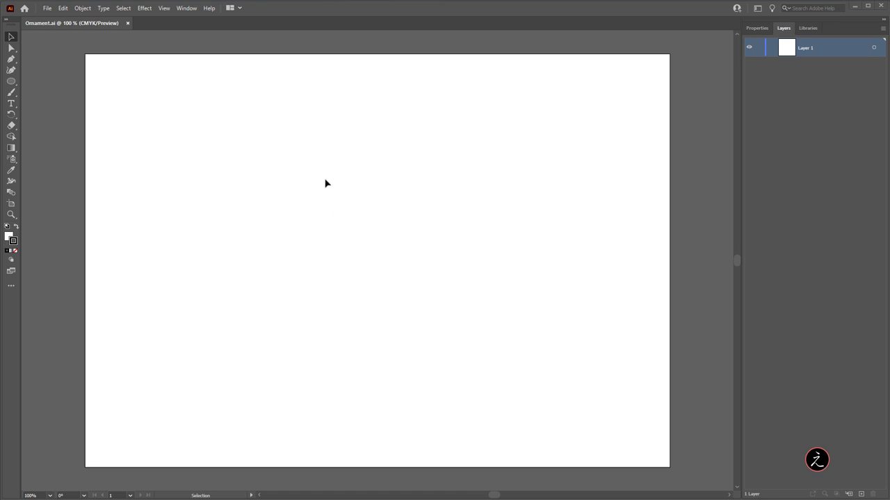
Place Ornament.png from the Desktop in the document as a template layer.
{"action": "left_click", "coordinate": [47, 9]}
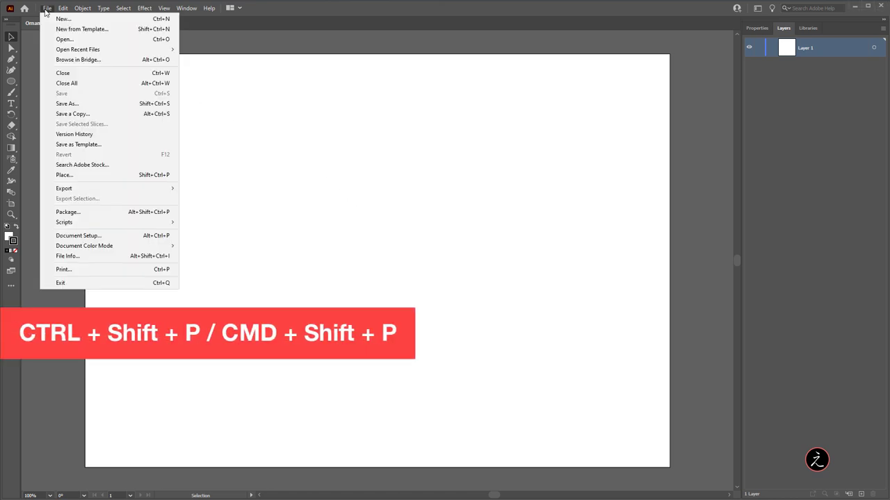
{"action": "left_click", "coordinate": [107, 180]}
{"action": "left_click", "coordinate": [280, 139]}
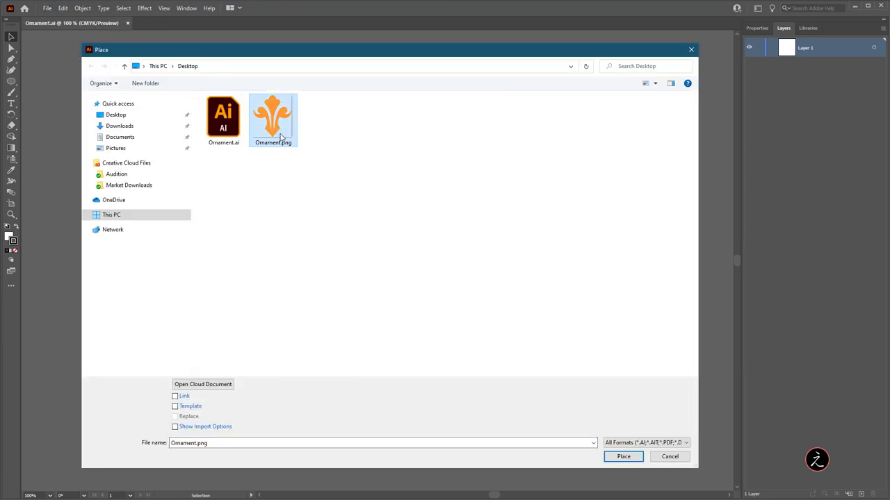
{"action": "left_click", "coordinate": [199, 408]}
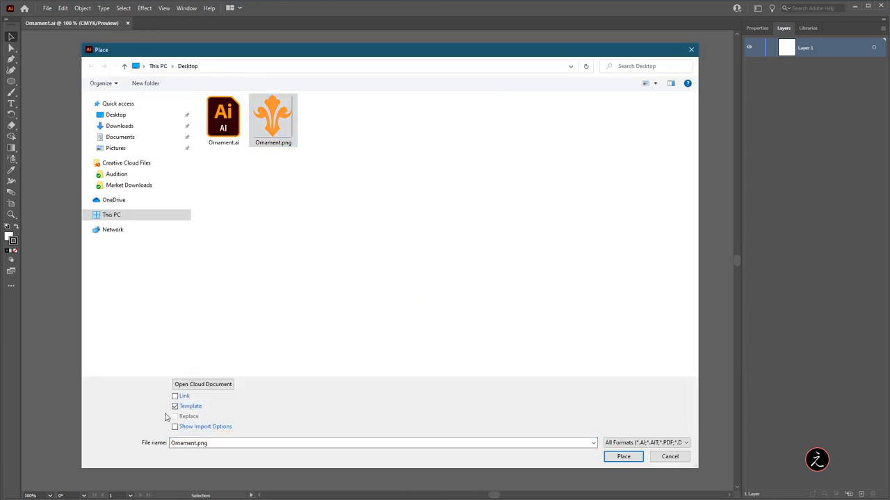
{"action": "left_click", "coordinate": [609, 459]}
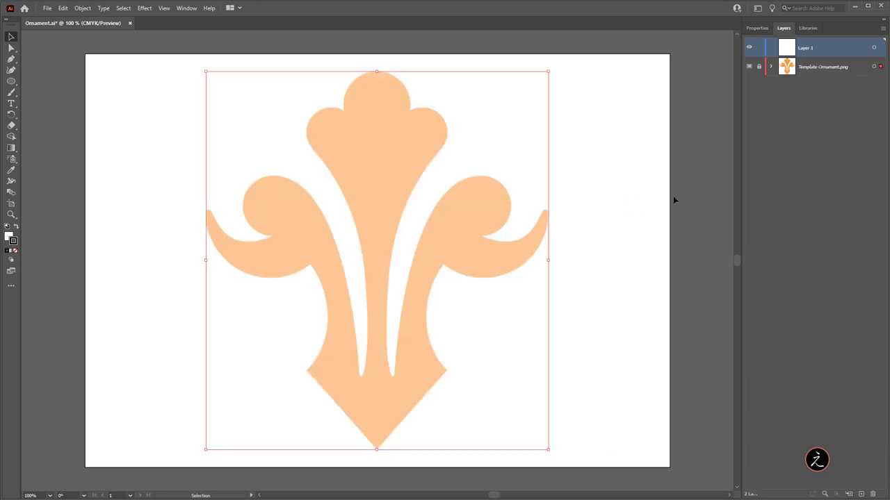
Set the Template Ornament.png layer to dim images to 40%.
{"action": "left_click", "coordinate": [814, 70]}
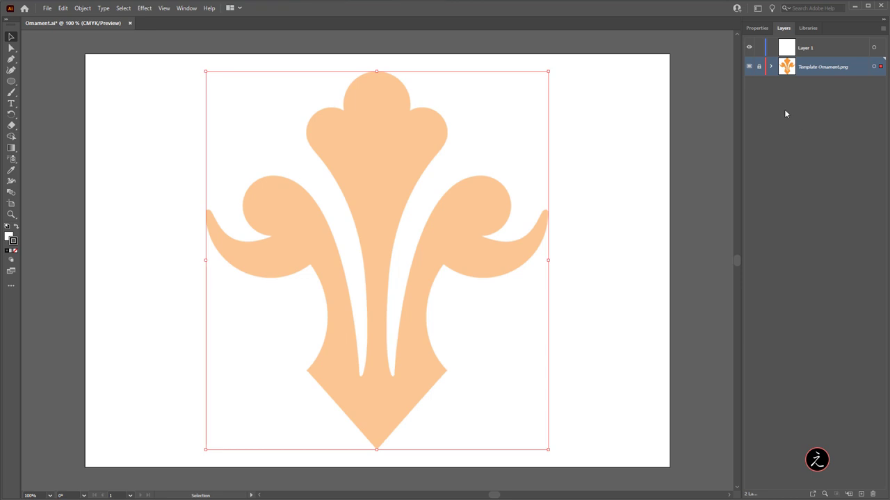
{"action": "double_click", "coordinate": [788, 67]}
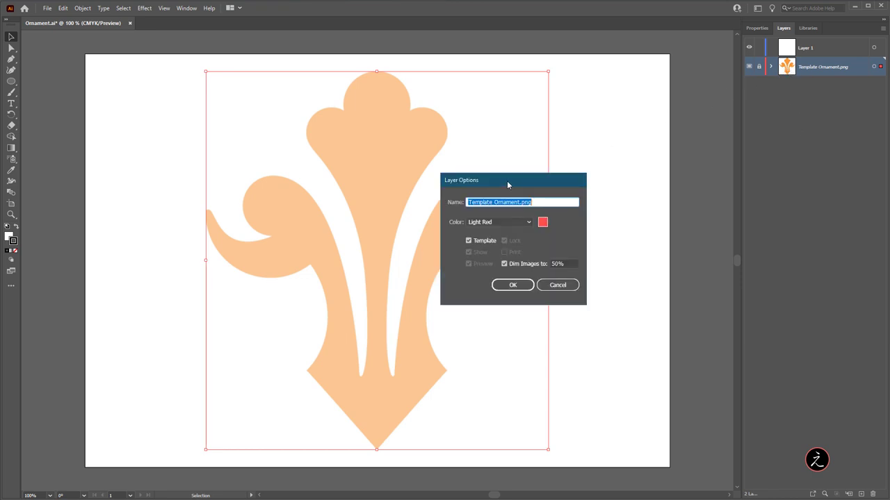
{"action": "left_click", "coordinate": [556, 263]}
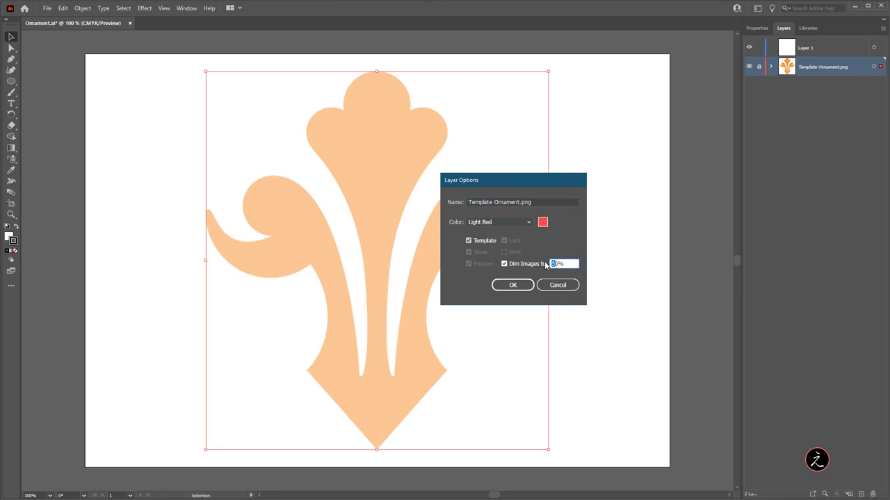
{"action": "type", "text": "40"}
{"action": "left_click", "coordinate": [512, 285]}
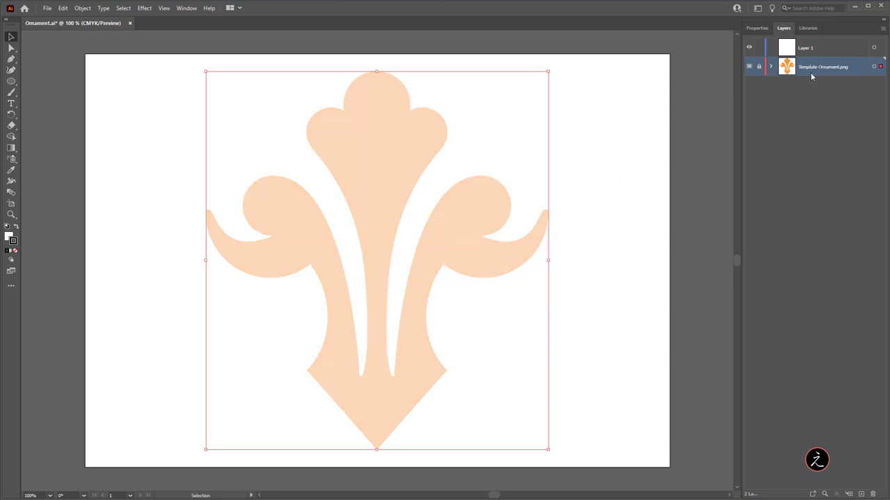
Rename Layer 1 to Guides and deselect the ornament image.
{"action": "left_click", "coordinate": [814, 49]}
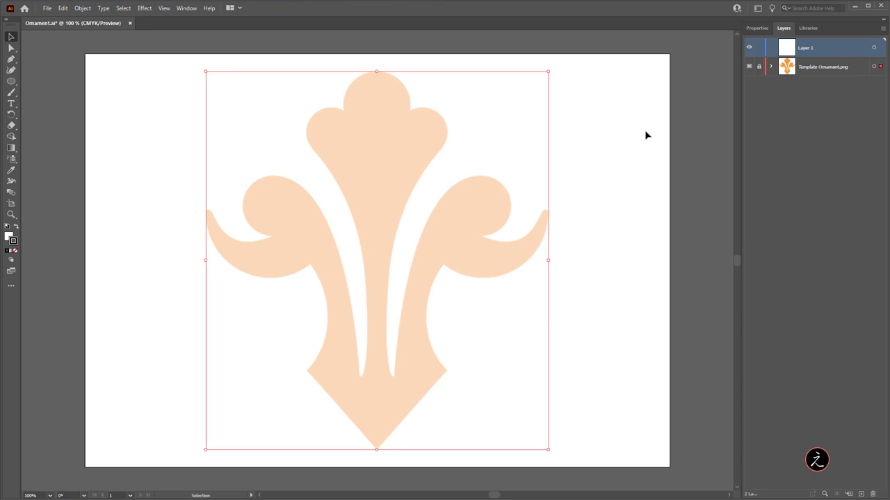
{"action": "double_click", "coordinate": [805, 48]}
{"action": "type", "text": "Guides"}
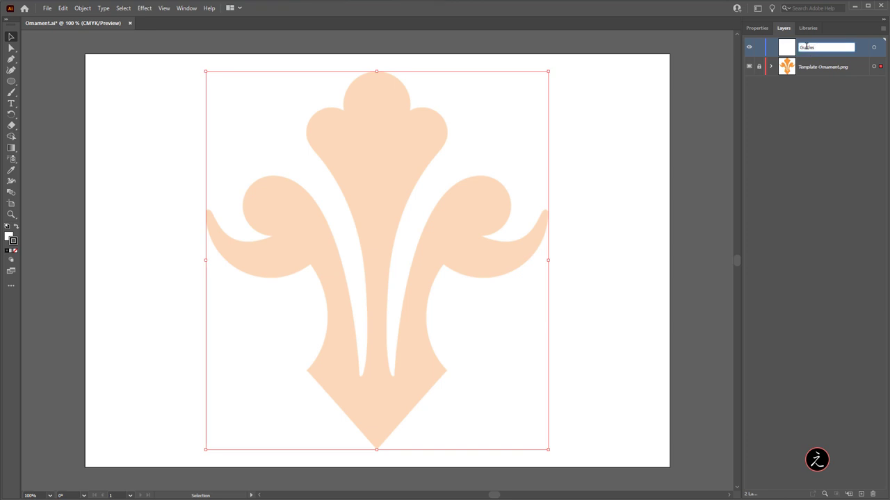
{"action": "key", "text": "Return"}
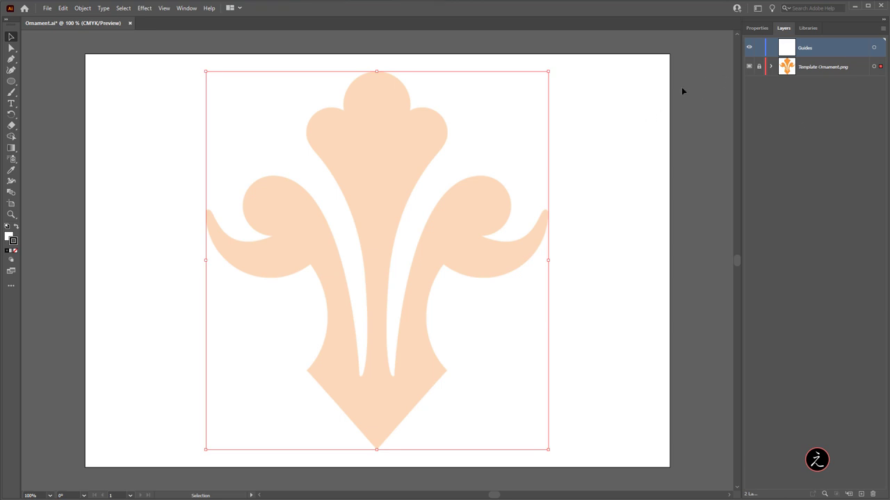
{"action": "left_click", "coordinate": [619, 110]}
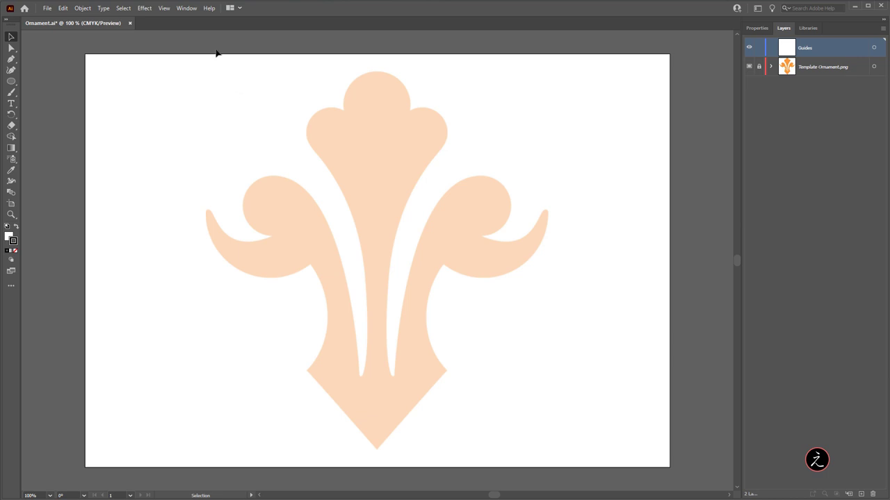
Show the rulers around the document.
{"action": "left_click", "coordinate": [164, 9]}
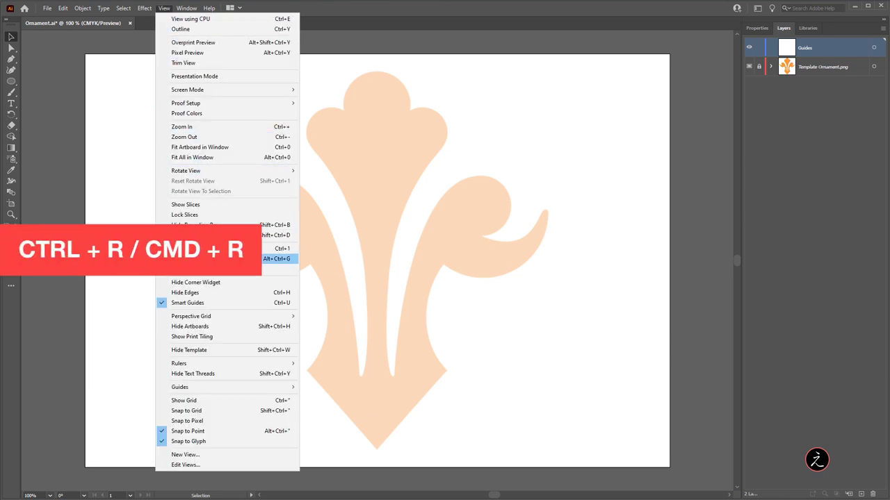
{"action": "mouse_move", "coordinate": [242, 364]}
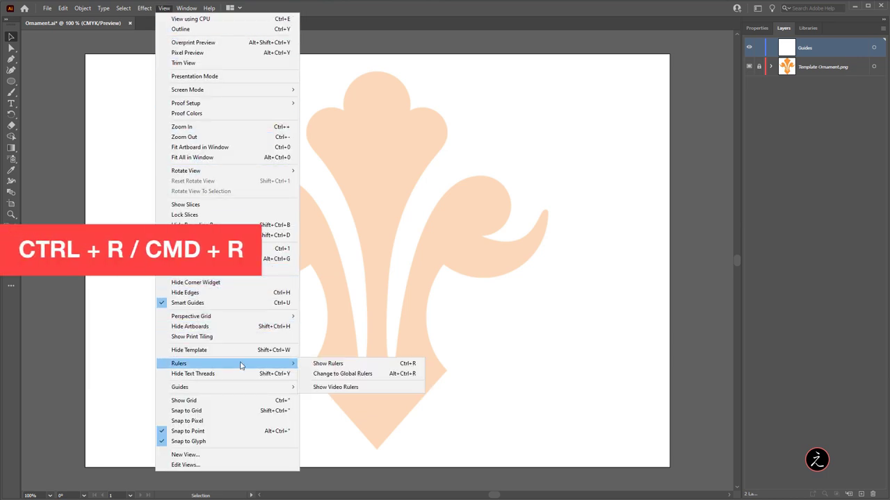
{"action": "left_click", "coordinate": [385, 365]}
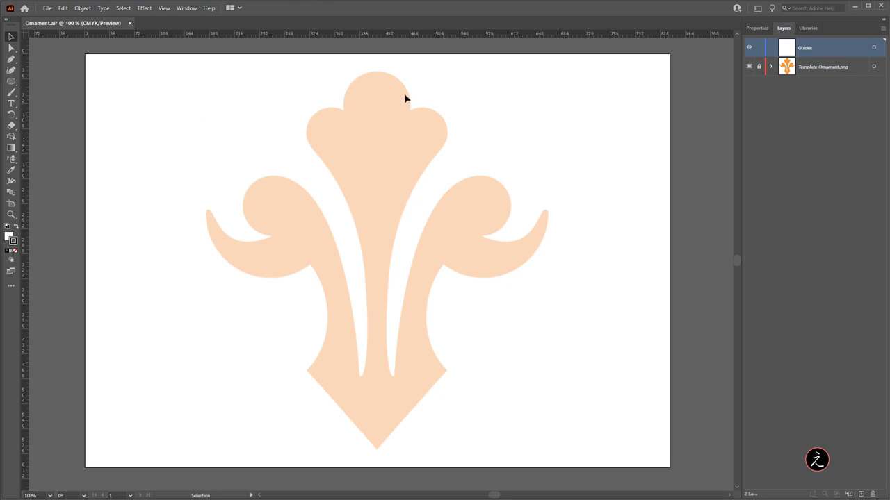
Place a horizontal guide touching the top edge of the ornament's central upper lobe.
{"action": "scroll", "coordinate": [389, 87], "scroll_direction": "up", "scroll_amount": 2}
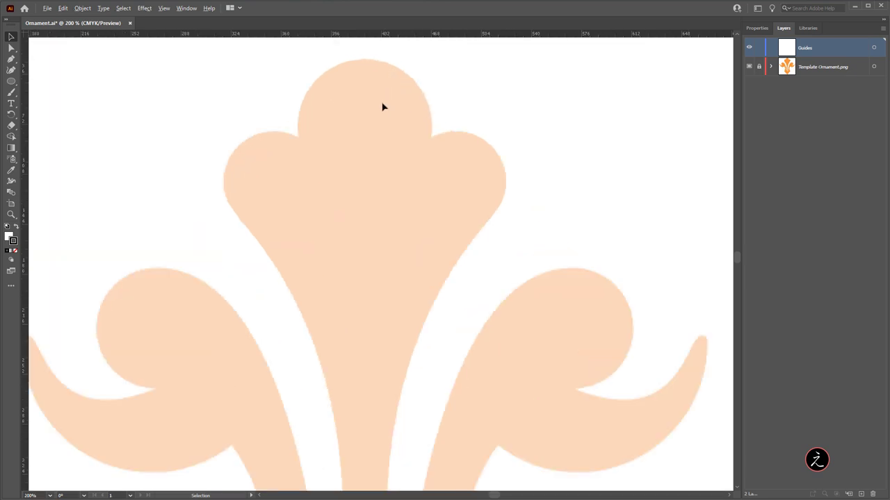
{"action": "scroll", "coordinate": [384, 132], "scroll_direction": "up", "scroll_amount": 2}
{"action": "scroll", "coordinate": [366, 151], "scroll_direction": "up", "scroll_amount": 1}
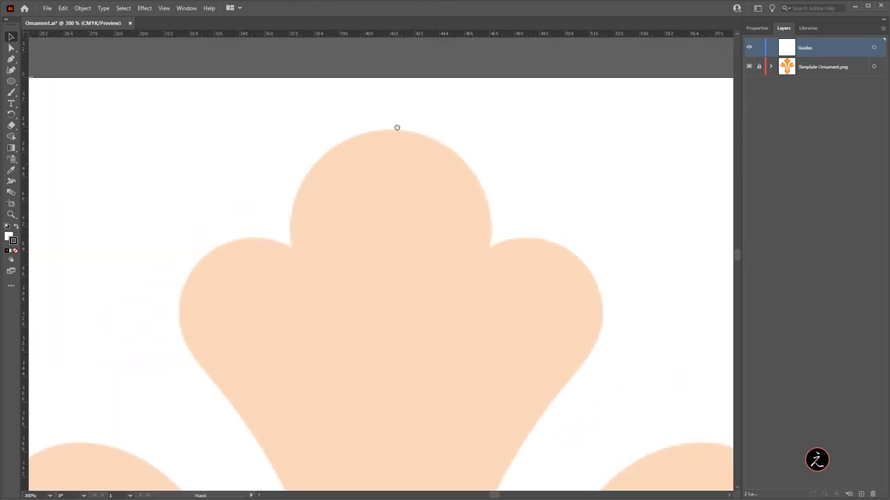
{"action": "left_click_drag", "start_coordinate": [383, 47], "coordinate": [391, 130]}
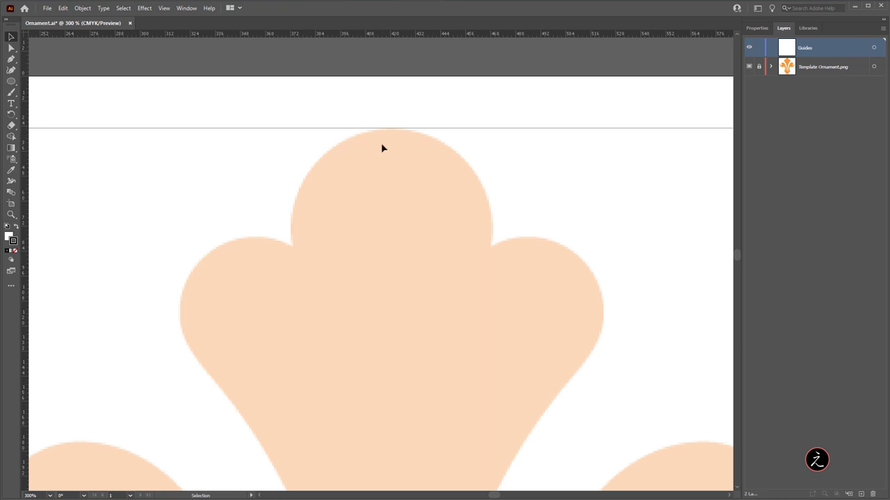
Place a vertical guide at the upper right lobe's outer edge and a horizontal guide where that lobe runs into the tapering side.
{"action": "left_click_drag", "start_coordinate": [449, 238], "coordinate": [378, 141]}
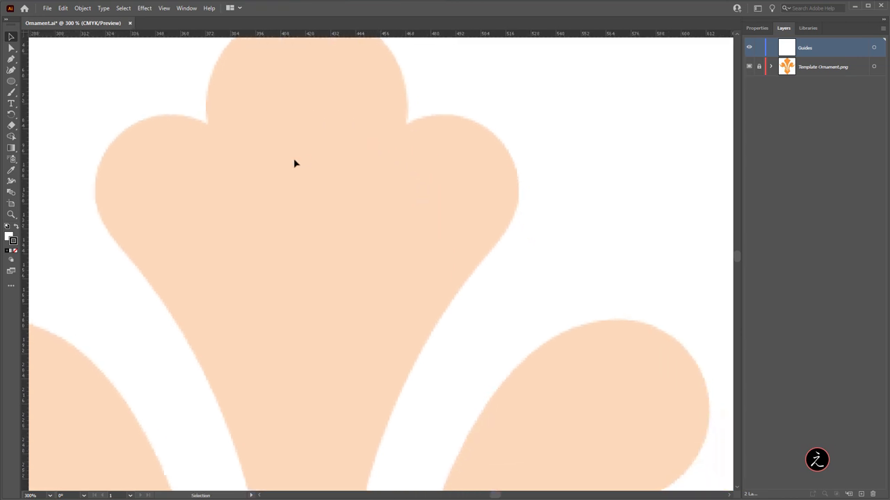
{"action": "left_click_drag", "start_coordinate": [25, 164], "coordinate": [520, 188]}
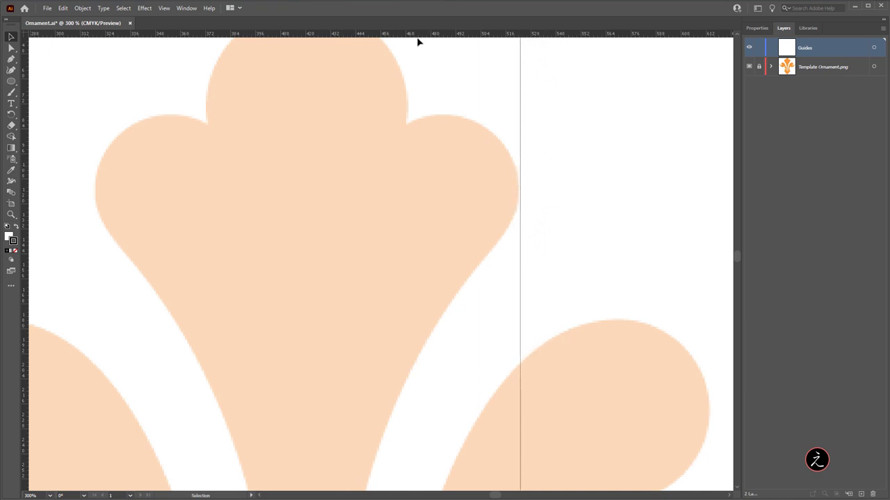
{"action": "left_click_drag", "start_coordinate": [448, 35], "coordinate": [500, 242]}
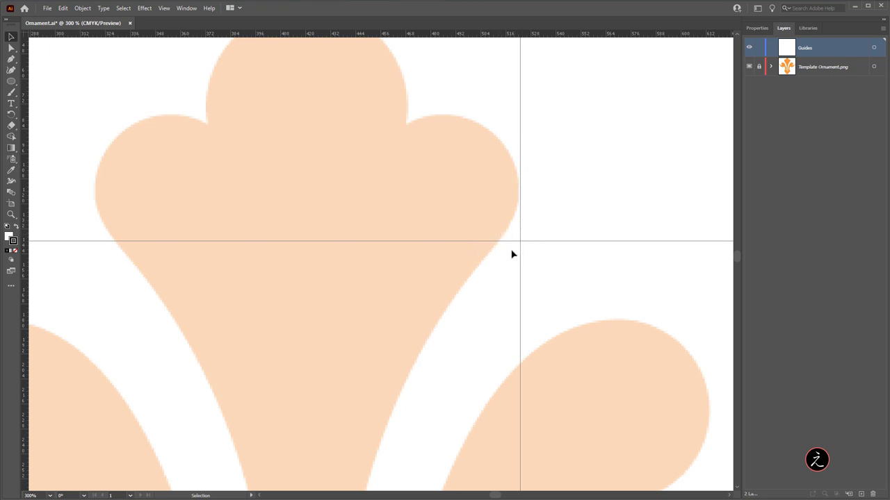
Place a horizontal guide across the ornament's pointed base, near its side corners and just above the ends of the inner gaps.
{"action": "scroll", "coordinate": [511, 254], "scroll_direction": "down", "scroll_amount": 10}
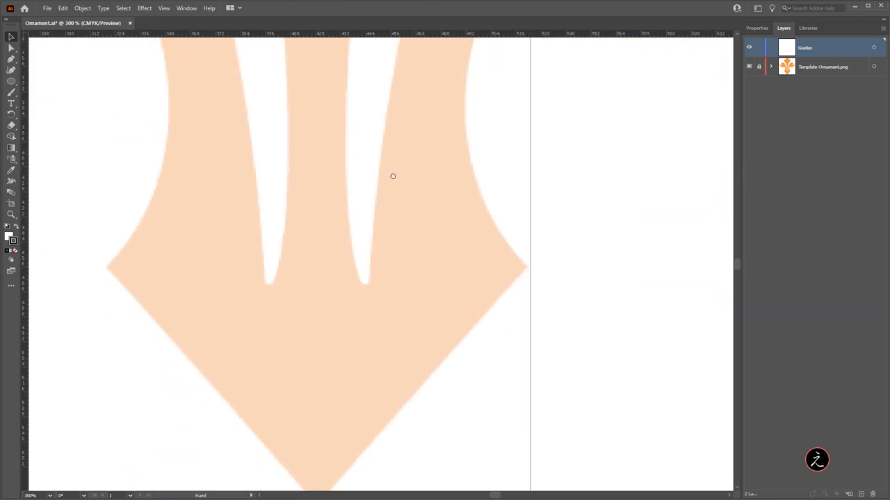
{"action": "scroll", "coordinate": [393, 176], "scroll_direction": "down", "scroll_amount": 2}
{"action": "left_click_drag", "start_coordinate": [341, 36], "coordinate": [357, 242]}
{"action": "scroll", "coordinate": [341, 268], "scroll_direction": "up", "scroll_amount": 3}
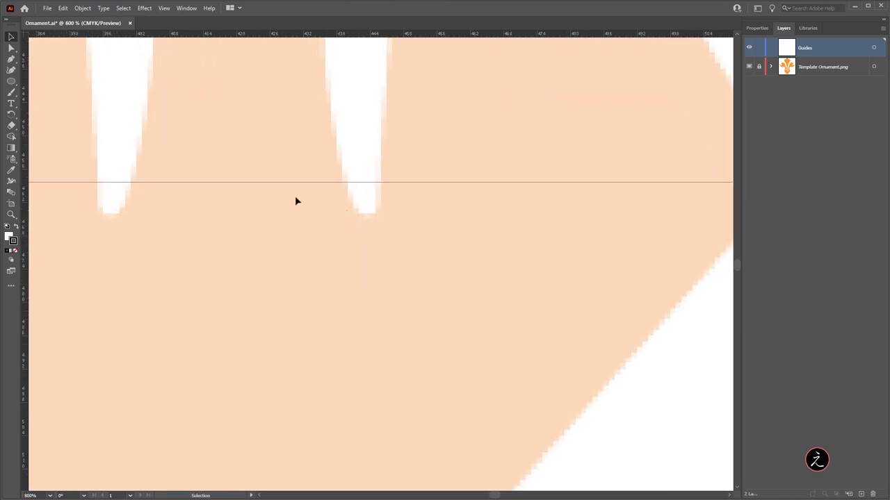
{"action": "scroll", "coordinate": [368, 199], "scroll_direction": "down", "scroll_amount": 4}
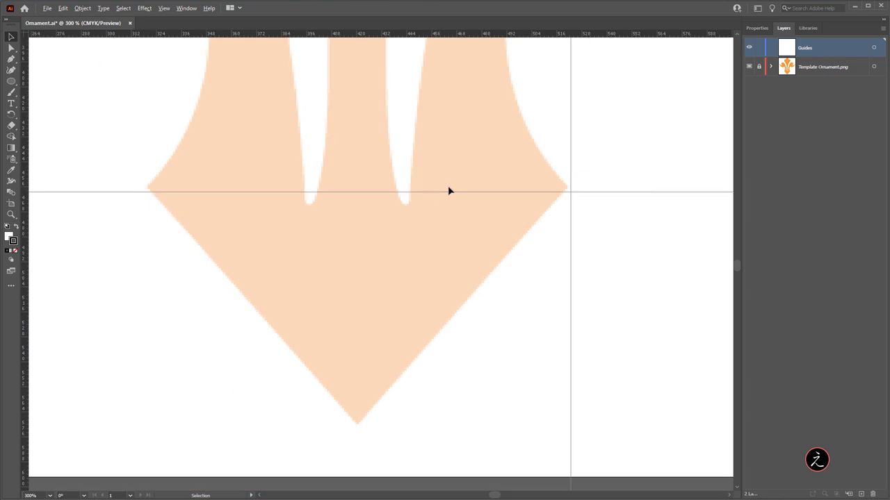
Place a horizontal guide touching the top of the ornament's right scroll and a vertical guide at the scroll curl's outer edge.
{"action": "scroll", "coordinate": [386, 249], "scroll_direction": "down", "scroll_amount": 3}
{"action": "scroll", "coordinate": [463, 201], "scroll_direction": "up", "scroll_amount": 2}
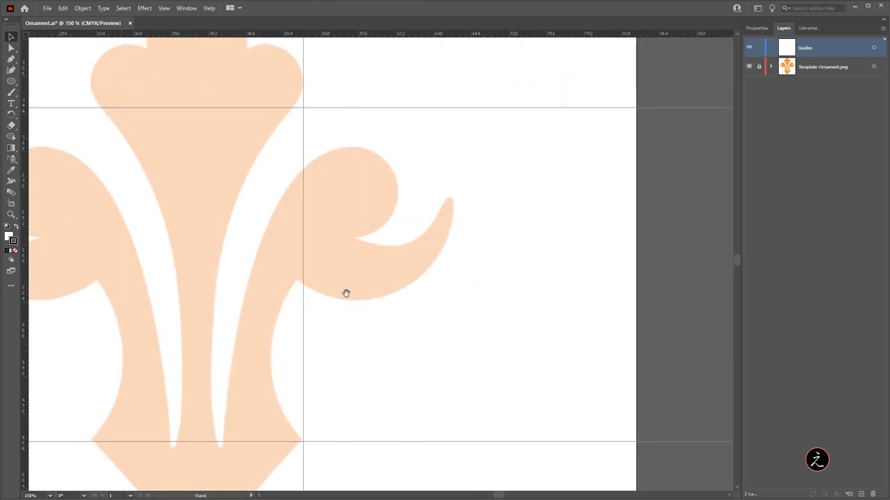
{"action": "scroll", "coordinate": [346, 294], "scroll_direction": "up", "scroll_amount": 3}
{"action": "left_click_drag", "start_coordinate": [407, 225], "coordinate": [414, 206]}
{"action": "scroll", "coordinate": [401, 167], "scroll_direction": "up", "scroll_amount": 2}
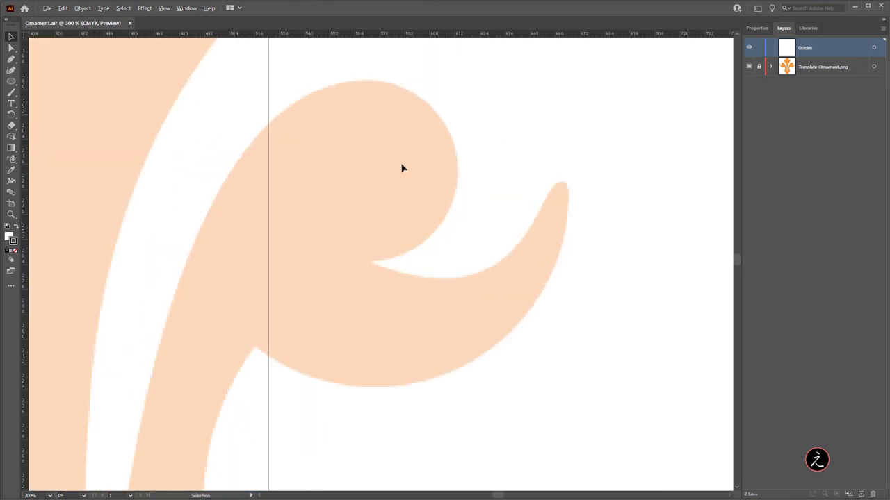
{"action": "scroll", "coordinate": [486, 84], "scroll_direction": "left", "scroll_amount": 1}
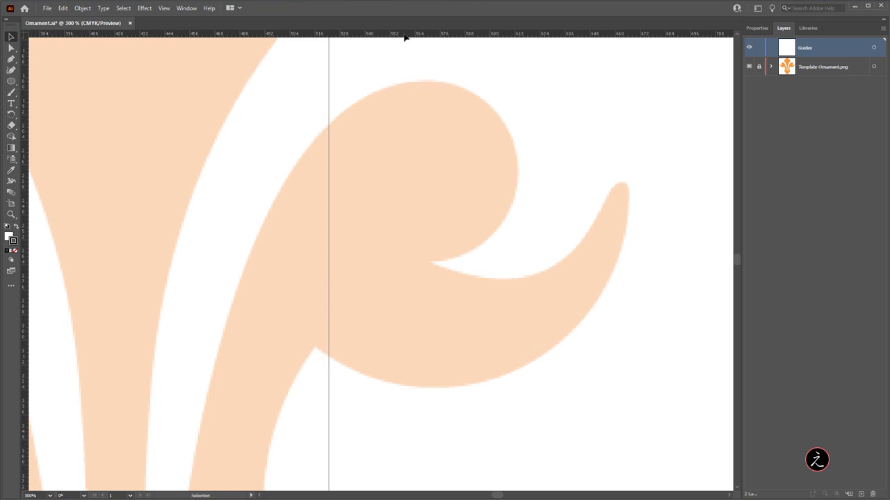
{"action": "left_click_drag", "start_coordinate": [404, 38], "coordinate": [417, 81]}
{"action": "left_click_drag", "start_coordinate": [26, 193], "coordinate": [519, 205]}
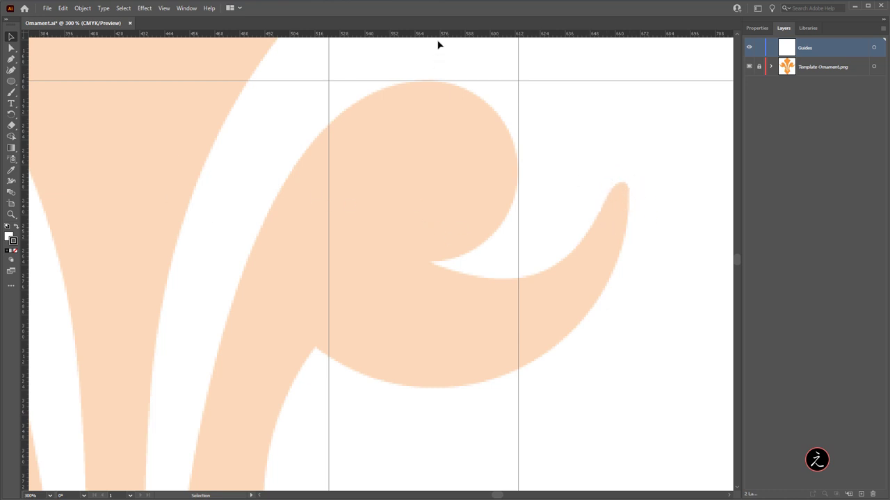
Place a horizontal guide across the right scroll just below its tail's tip and another touching the scroll's lowest edge.
{"action": "left_click_drag", "start_coordinate": [449, 34], "coordinate": [517, 200]}
{"action": "left_click_drag", "start_coordinate": [393, 34], "coordinate": [432, 222]}
{"action": "key", "text": "space"}
{"action": "scroll", "coordinate": [415, 264], "scroll_direction": "down", "scroll_amount": 3}
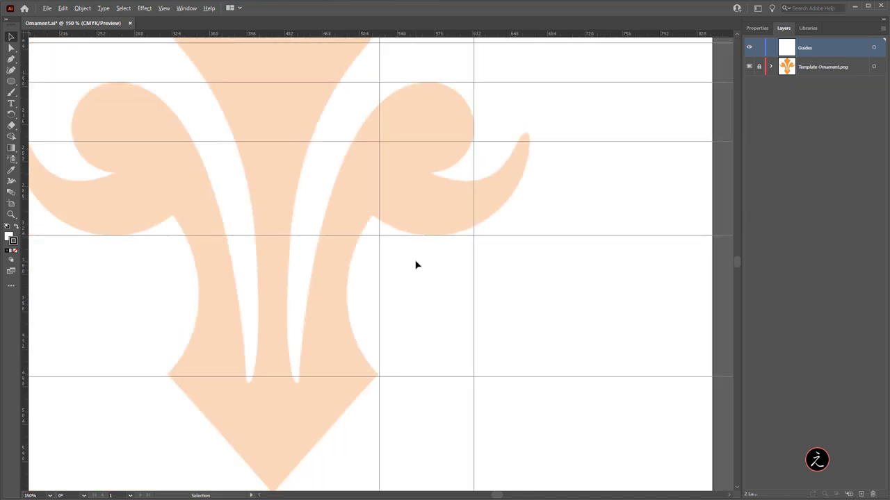
Unlock the guides so that their positions can be edited.
{"action": "key", "text": "space"}
{"action": "left_click_drag", "start_coordinate": [382, 235], "coordinate": [446, 268]}
{"action": "scroll", "coordinate": [449, 285], "scroll_direction": "down", "scroll_amount": 2}
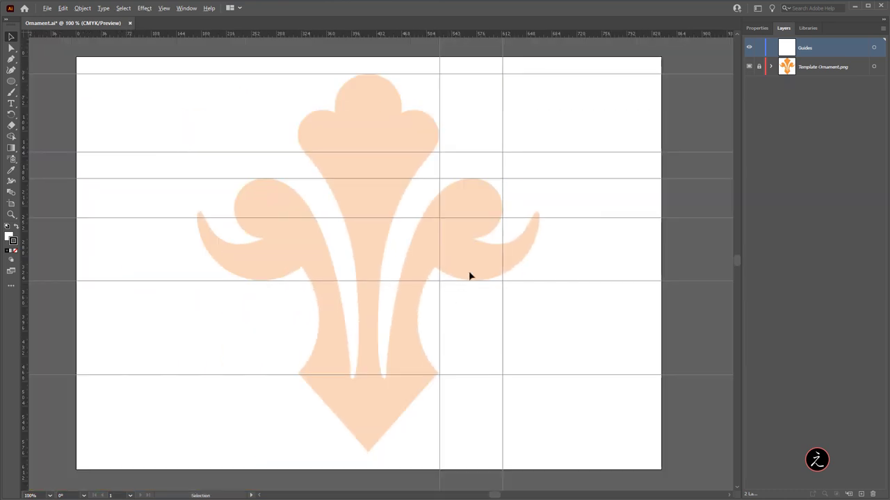
{"action": "left_click_drag", "start_coordinate": [458, 213], "coordinate": [460, 213]}
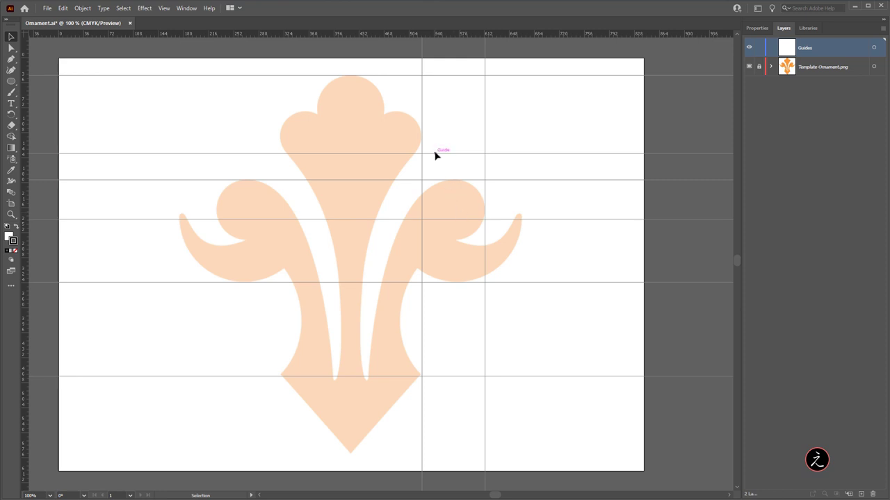
{"action": "left_click", "coordinate": [164, 7]}
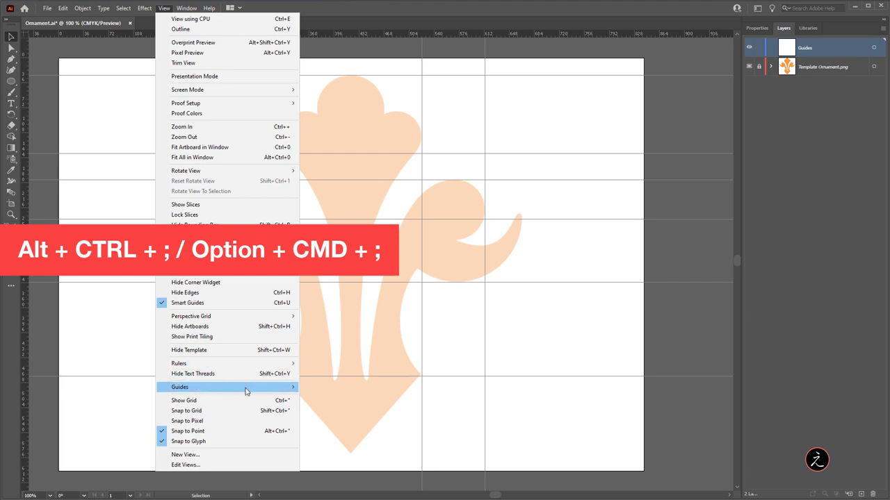
{"action": "mouse_move", "coordinate": [243, 387]}
{"action": "left_click", "coordinate": [347, 397]}
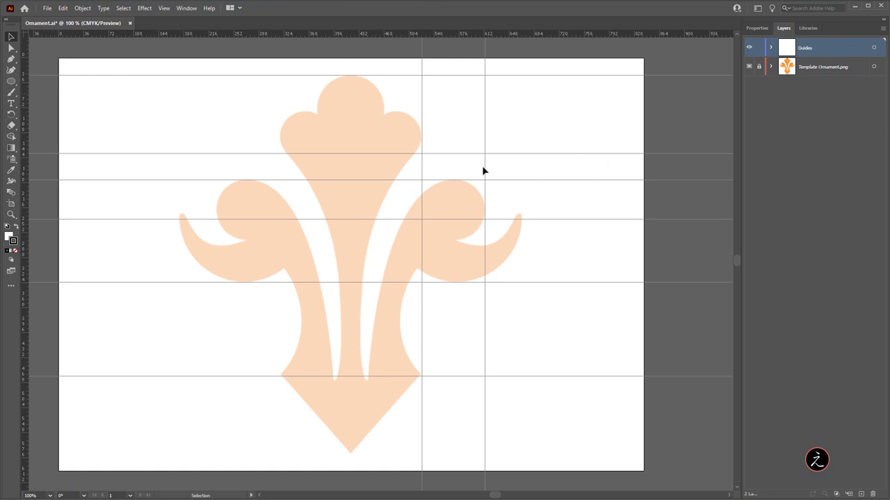
Nudge the vertical guide beside the upper right lobe slightly inward so it touches the lobe's outer edge.
{"action": "scroll", "coordinate": [482, 195], "scroll_direction": "up", "scroll_amount": 3}
{"action": "left_click_drag", "start_coordinate": [459, 121], "coordinate": [522, 211]}
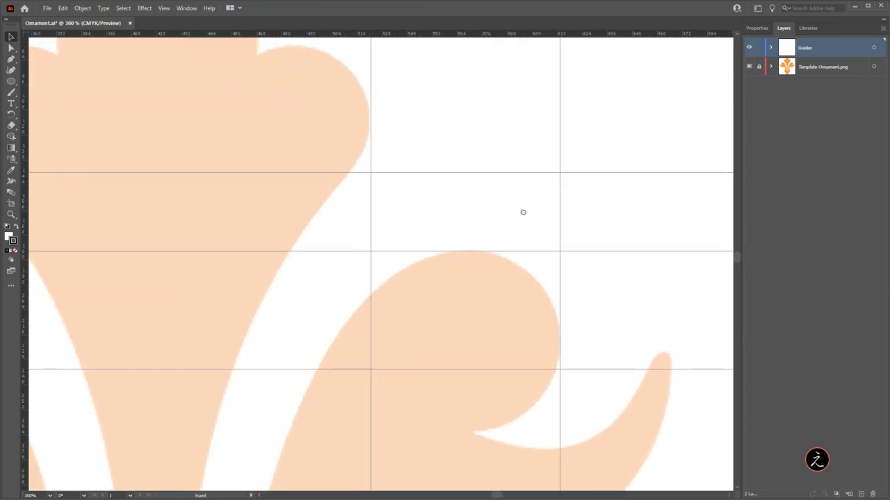
{"action": "scroll", "coordinate": [392, 196], "scroll_direction": "up", "scroll_amount": 1}
{"action": "left_click_drag", "start_coordinate": [410, 121], "coordinate": [429, 218]}
{"action": "left_click_drag", "start_coordinate": [556, 287], "coordinate": [419, 70]}
{"action": "left_click_drag", "start_coordinate": [477, 170], "coordinate": [423, 127]}
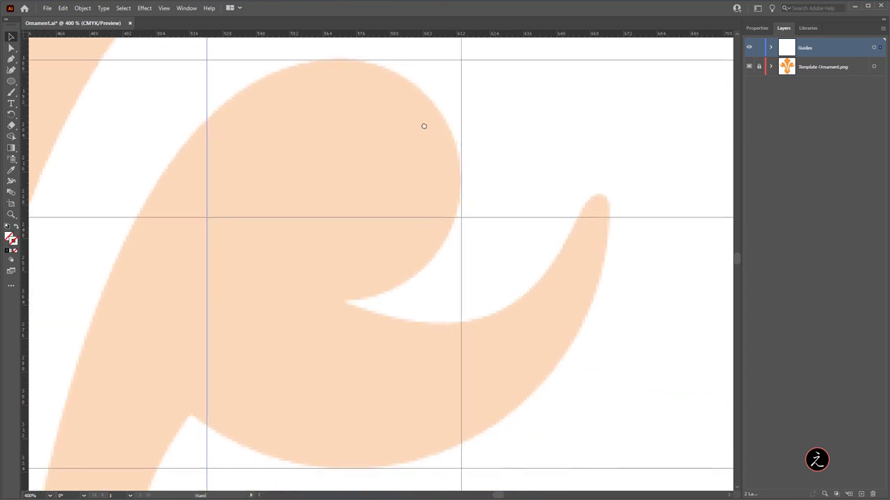
{"action": "left_click_drag", "start_coordinate": [368, 201], "coordinate": [512, 149]}
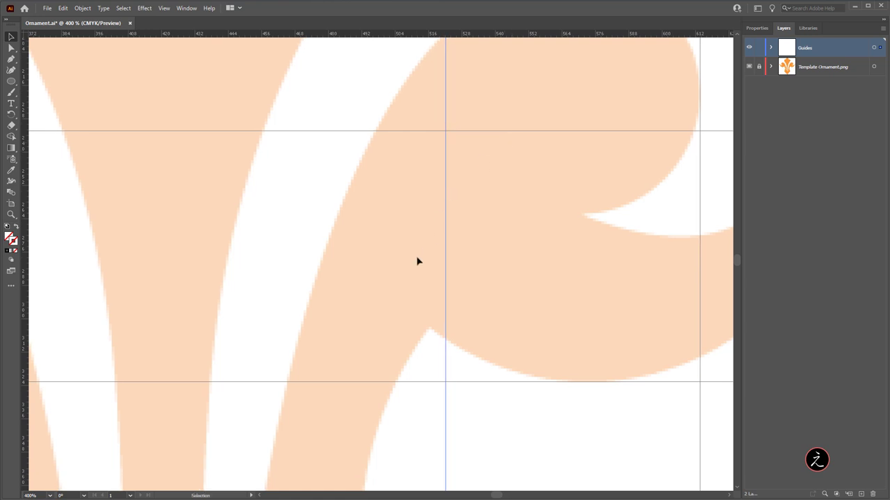
Lock the Guides layer.
{"action": "scroll", "coordinate": [417, 262], "scroll_direction": "down", "scroll_amount": 1}
{"action": "scroll", "coordinate": [417, 262], "scroll_direction": "down", "scroll_amount": 1}
{"action": "left_click_drag", "start_coordinate": [417, 260], "coordinate": [405, 238]}
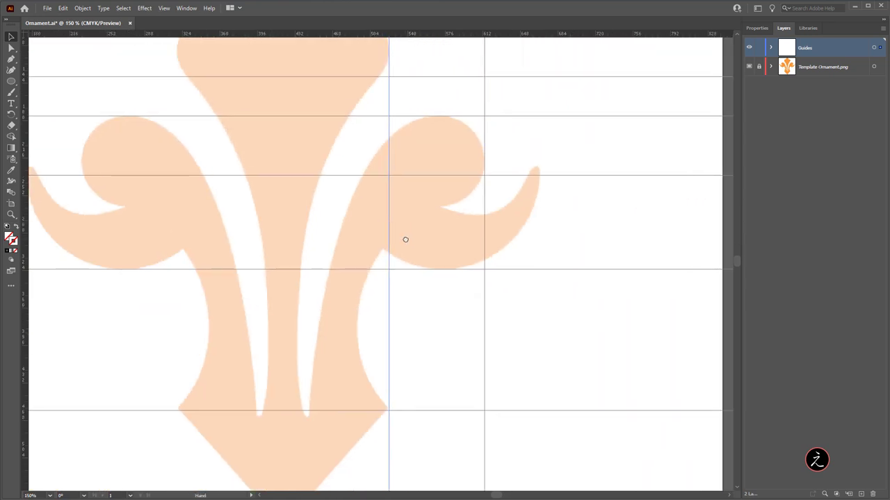
{"action": "left_click", "coordinate": [758, 47]}
{"action": "key", "text": "ctrl+1"}
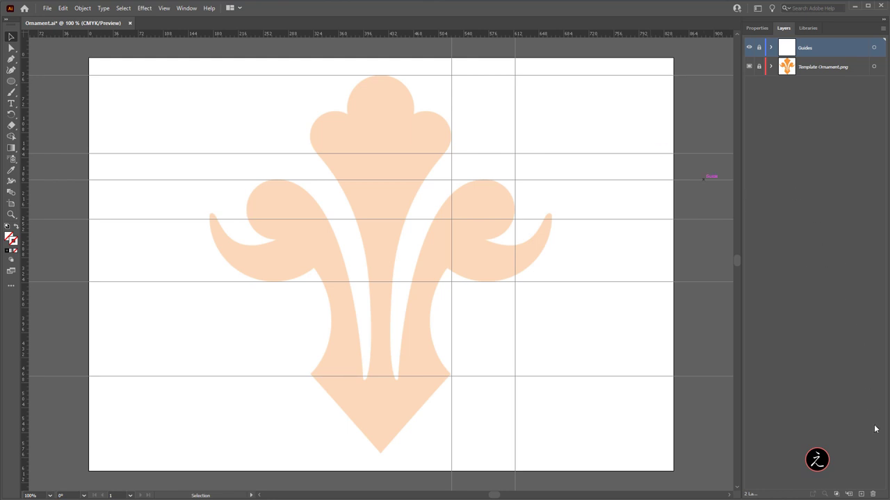
Add a new layer above the Guides layer and name it Curves.
{"action": "left_click", "coordinate": [861, 494]}
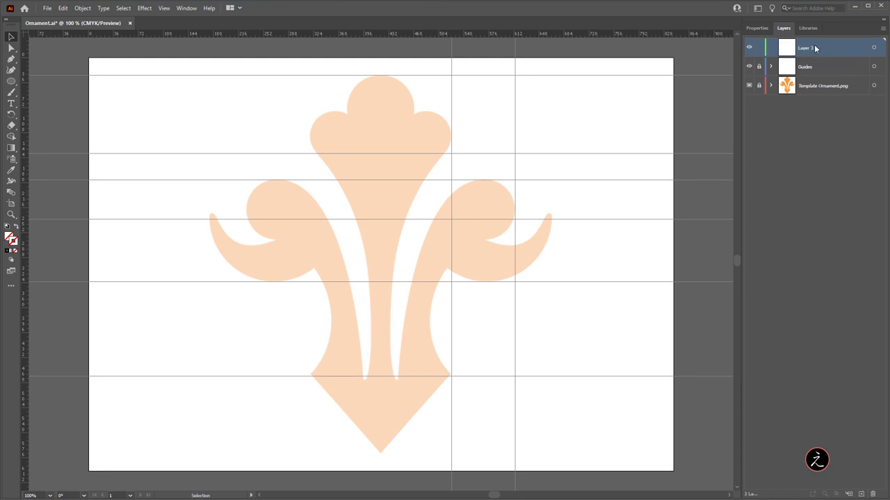
{"action": "type", "text": "Curves"}
{"action": "key", "text": "Return"}
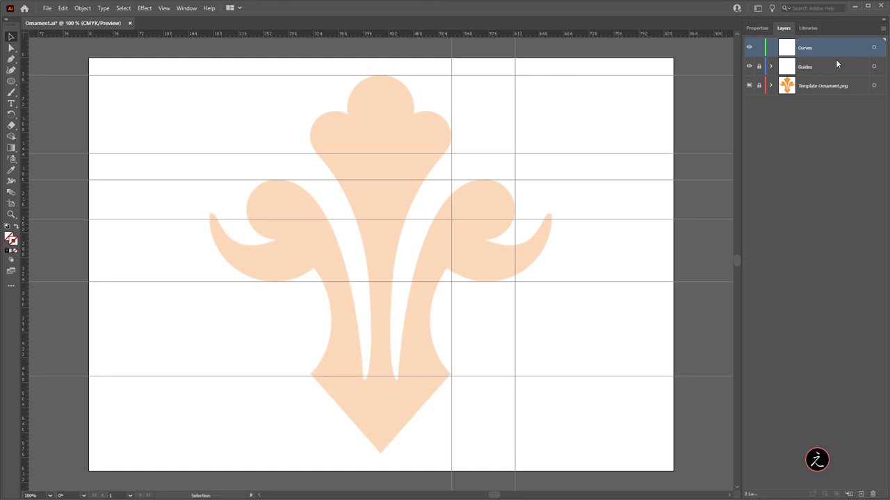
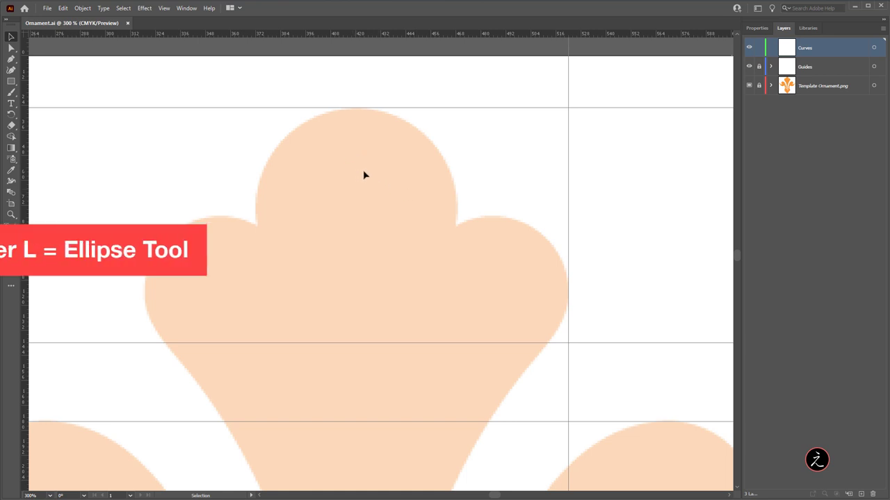
Draw a circle 96 pt in diameter with the Ellipse tool, fitted over the ornament's central upper lobe.
{"action": "left_click_drag", "start_coordinate": [11, 86], "coordinate": [40, 94]}
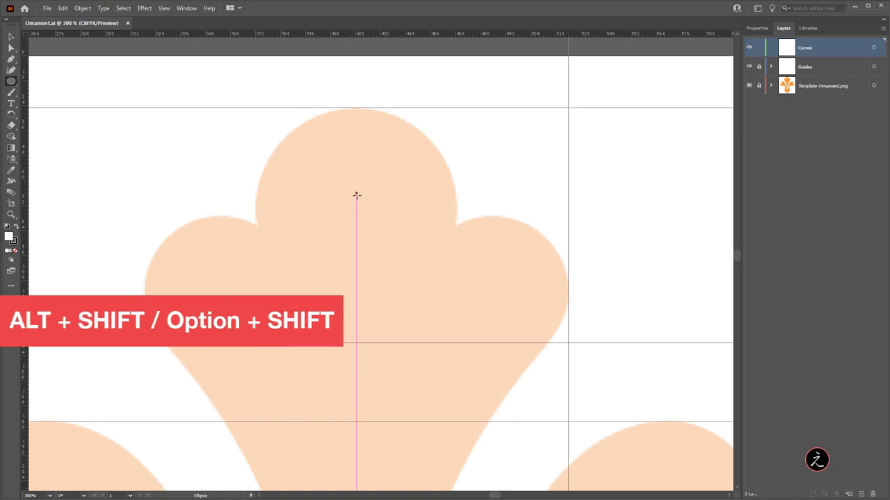
{"action": "left_click_drag", "start_coordinate": [357, 195], "coordinate": [414, 269]}
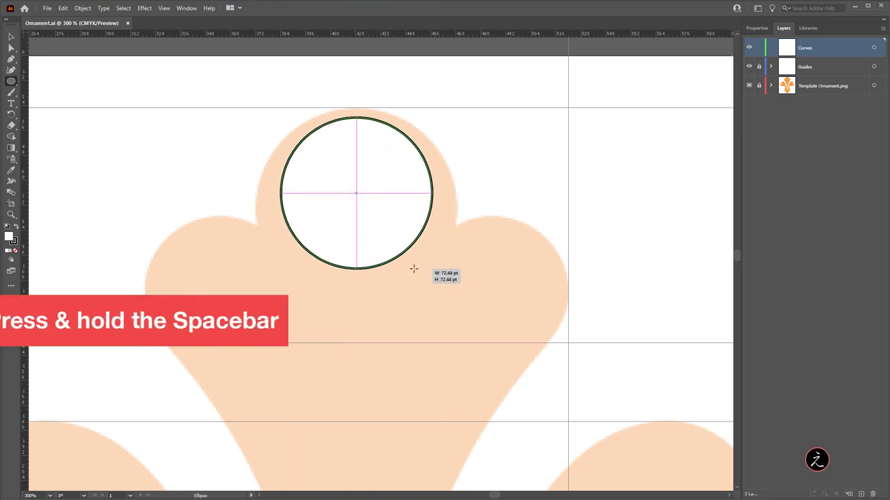
{"action": "key", "text": "space"}
{"action": "left_click_drag", "start_coordinate": [414, 269], "coordinate": [428, 309]}
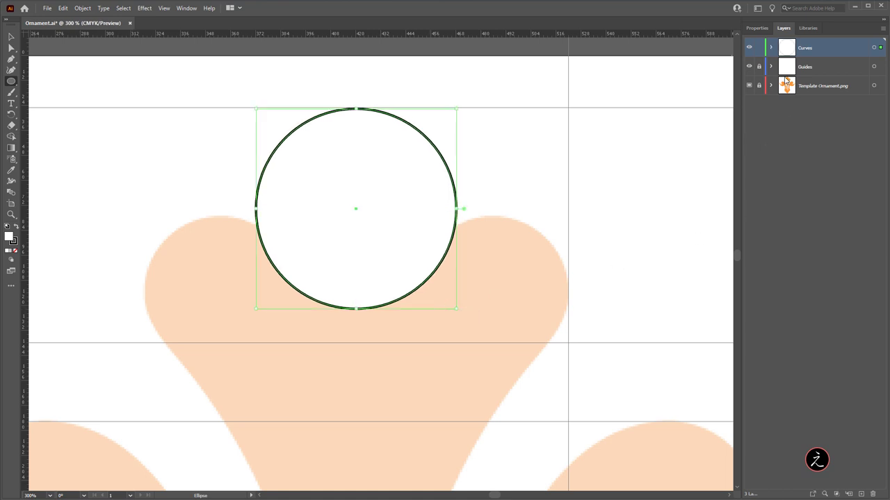
Set the circle's fill to None, keeping its 1 pt stroke.
{"action": "left_click", "coordinate": [758, 28]}
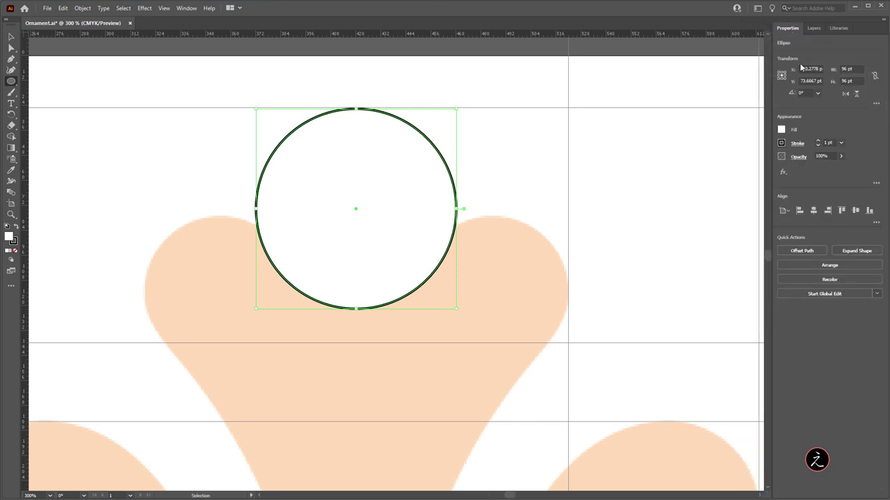
{"action": "left_click", "coordinate": [781, 130]}
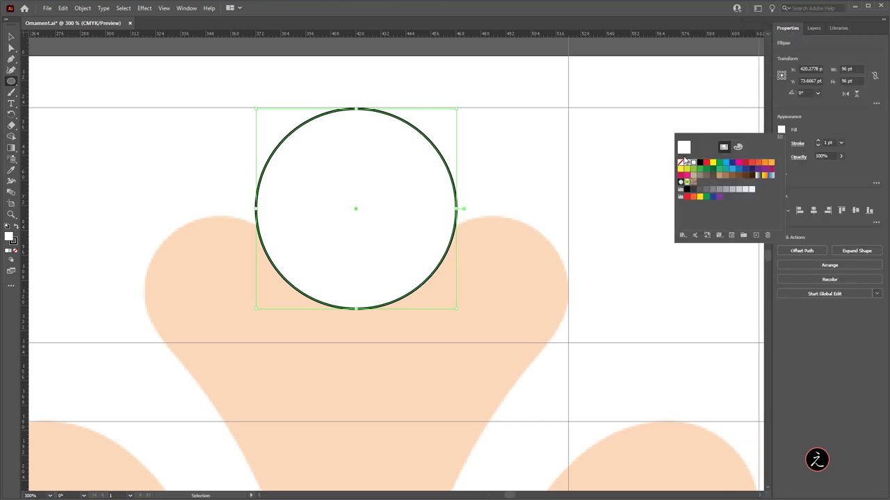
{"action": "left_click", "coordinate": [692, 181]}
{"action": "left_click", "coordinate": [858, 146]}
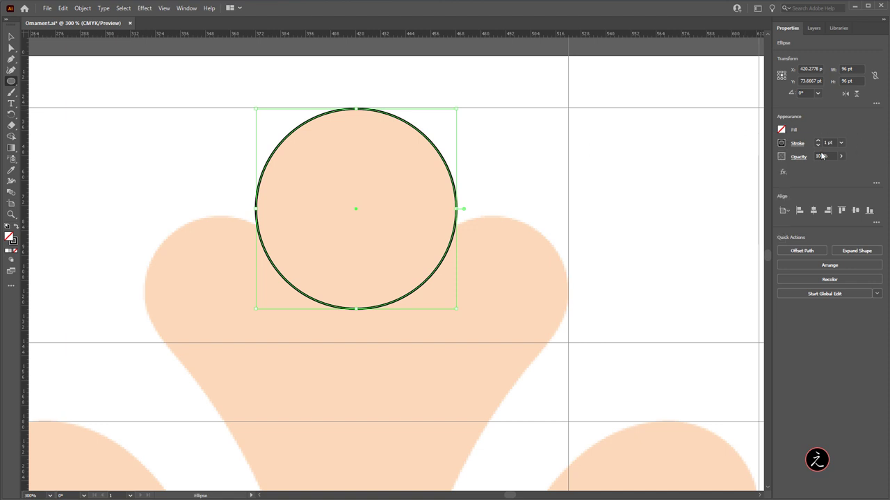
Change the Curves layer's highlight color to Brown.
{"action": "left_click", "coordinate": [814, 29]}
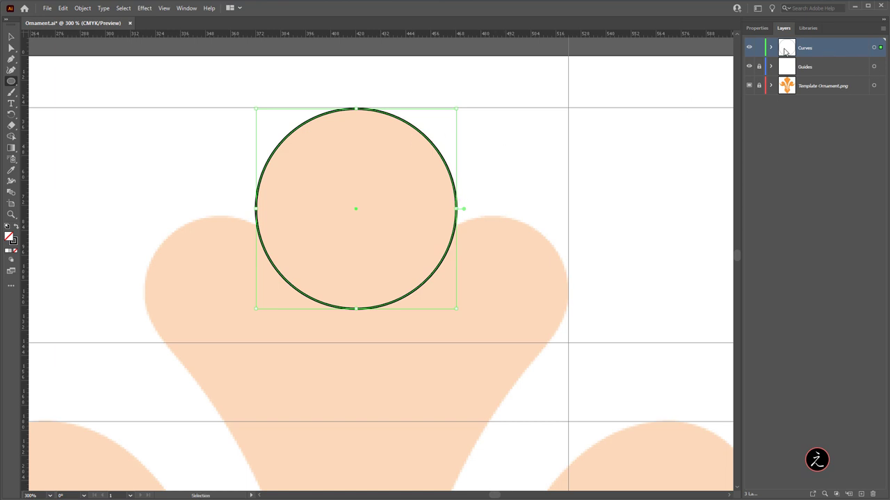
{"action": "double_click", "coordinate": [788, 50]}
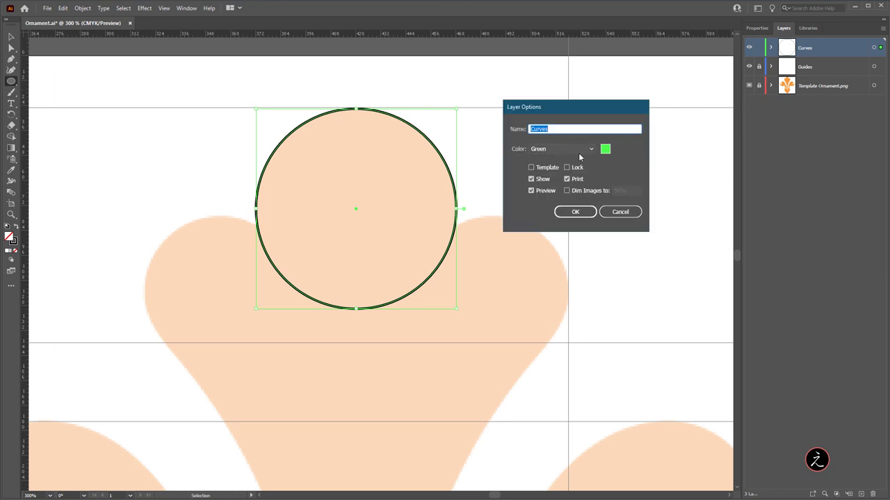
{"action": "left_click", "coordinate": [592, 152]}
{"action": "left_click", "coordinate": [565, 297]}
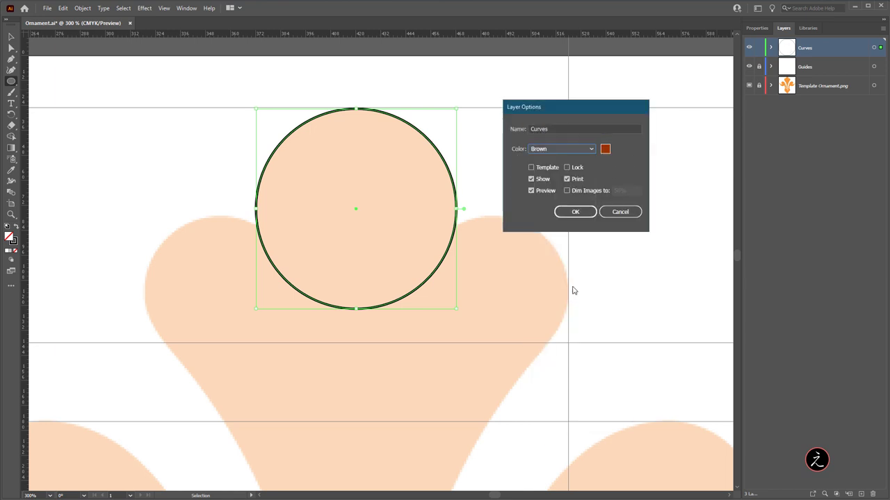
{"action": "left_click", "coordinate": [581, 216]}
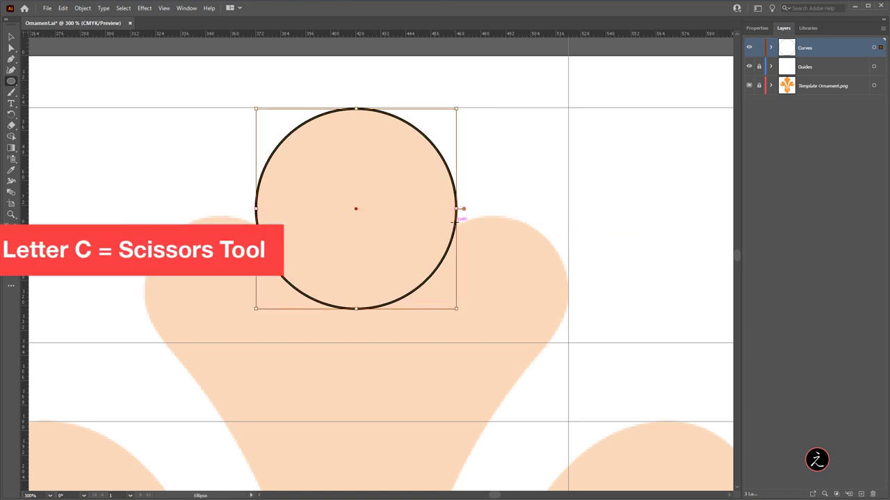
Cut the circle's path with the Scissors tool where it meets the ornament's upper right lobe.
{"action": "left_click", "coordinate": [11, 126]}
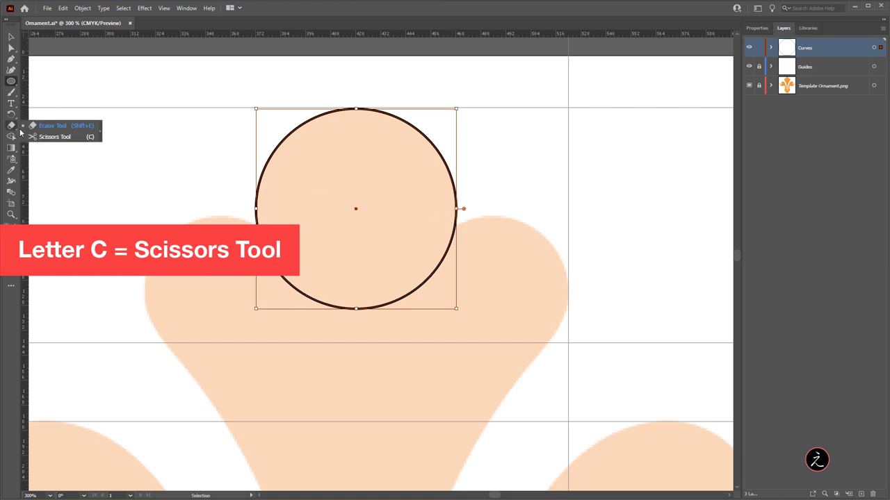
{"action": "left_click", "coordinate": [69, 138]}
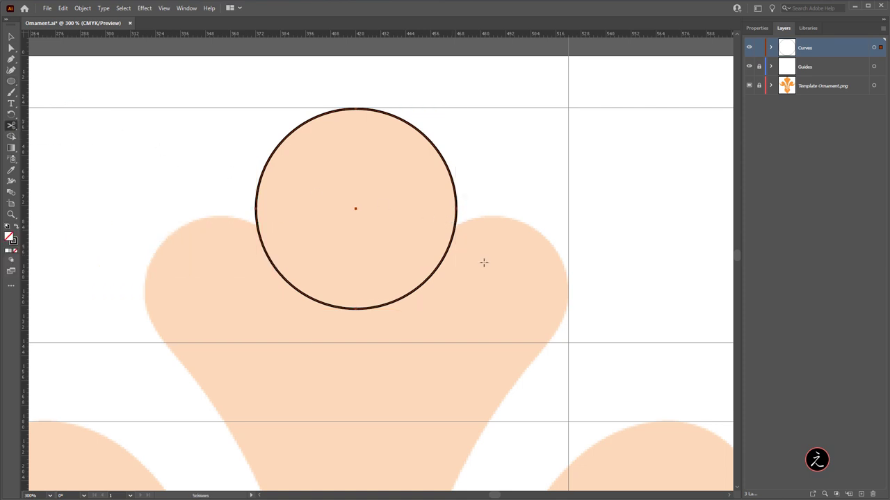
{"action": "scroll", "coordinate": [484, 253], "scroll_direction": "up", "scroll_amount": 3}
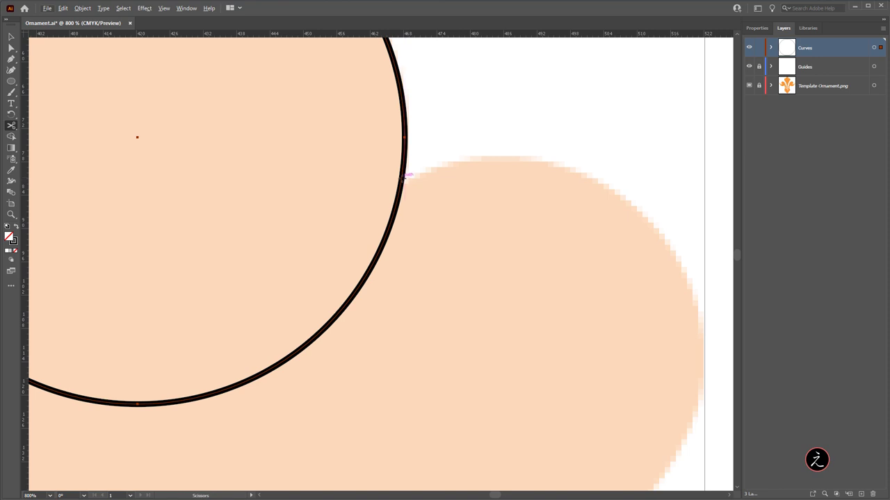
{"action": "left_click", "coordinate": [404, 178]}
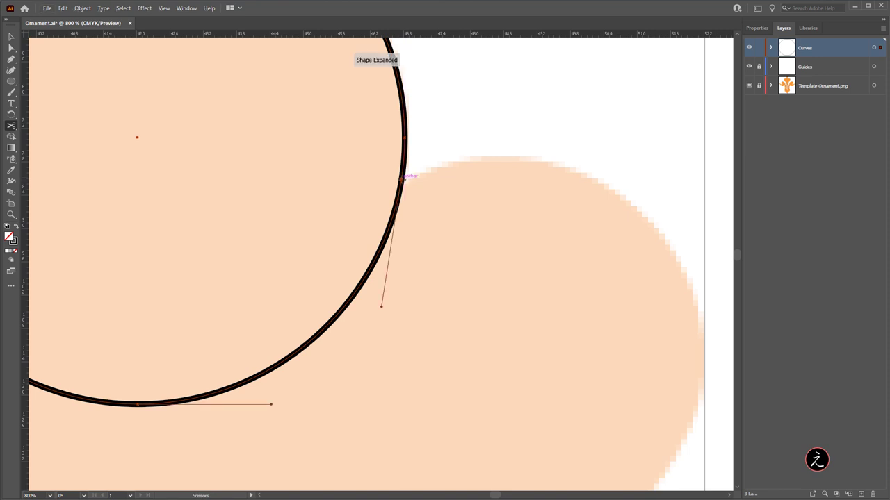
{"action": "scroll", "coordinate": [447, 222], "scroll_direction": "down", "scroll_amount": 3}
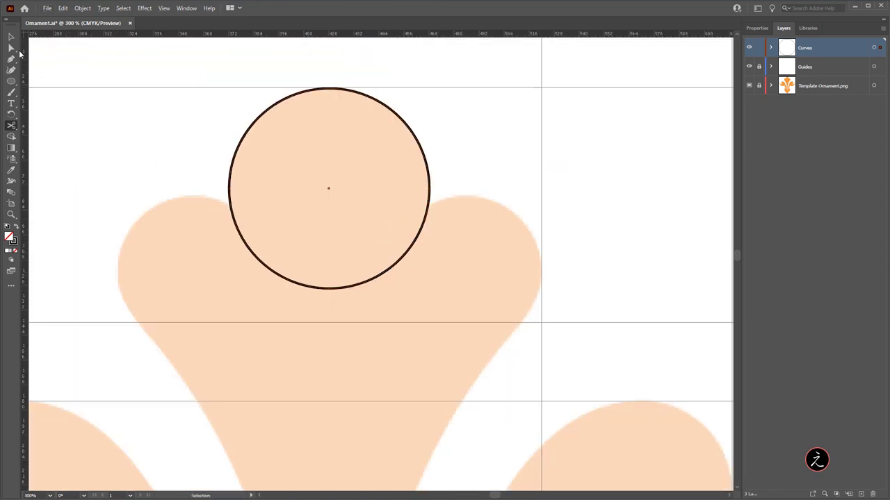
Select the circle's leftmost anchor point with Direct Selection and delete it to remove the left half of the outline.
{"action": "left_click", "coordinate": [13, 49]}
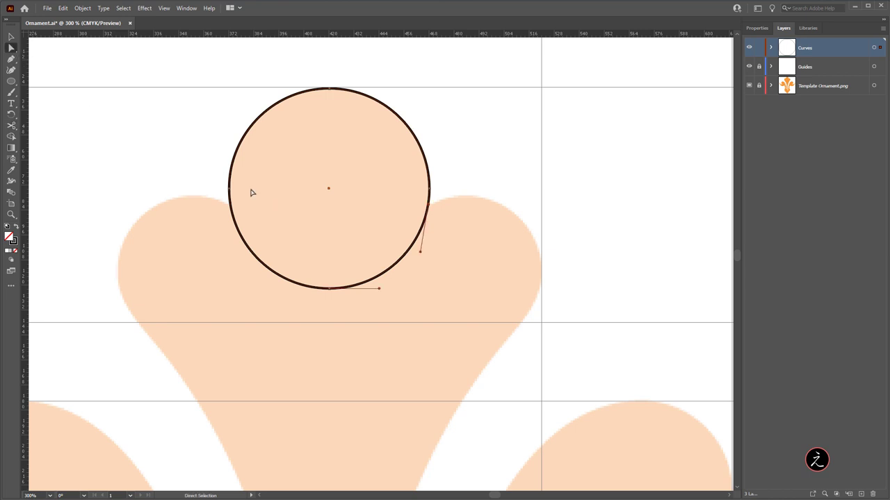
{"action": "left_click_drag", "start_coordinate": [215, 173], "coordinate": [241, 209]}
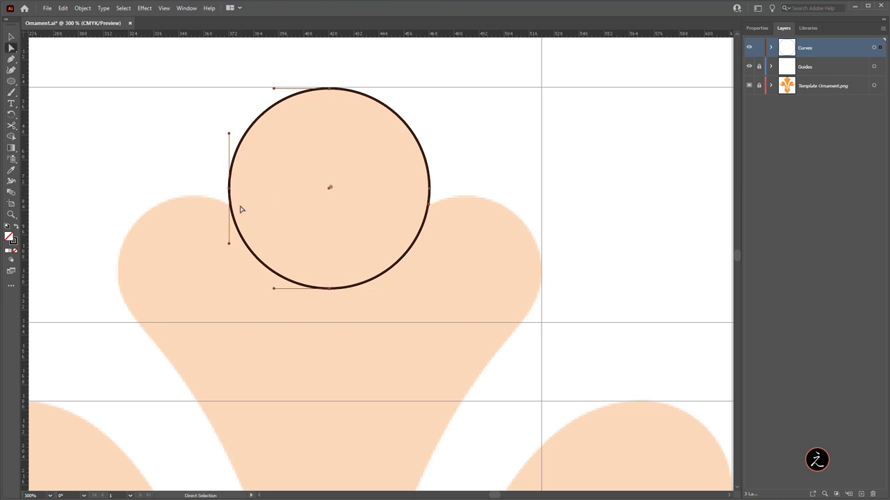
{"action": "key", "text": "Delete"}
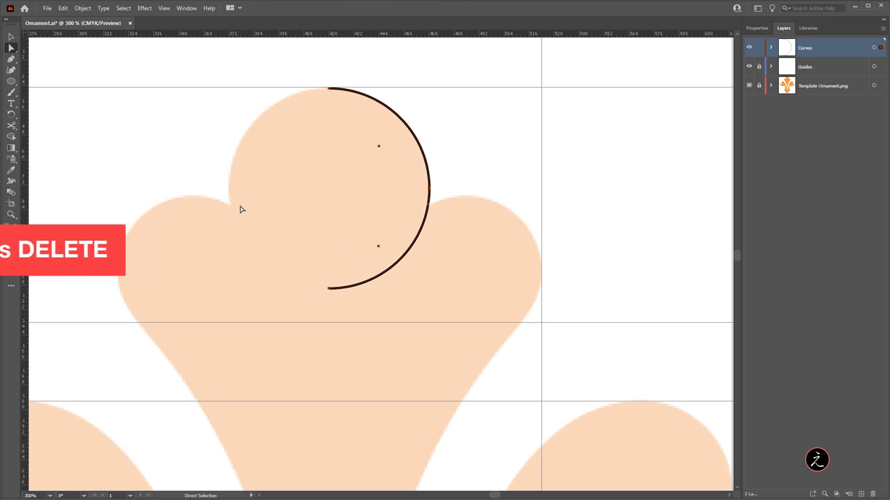
Delete the circle's arc below the cut point and the leftover stray path in the Curves layer.
{"action": "left_click_drag", "start_coordinate": [279, 248], "coordinate": [339, 310]}
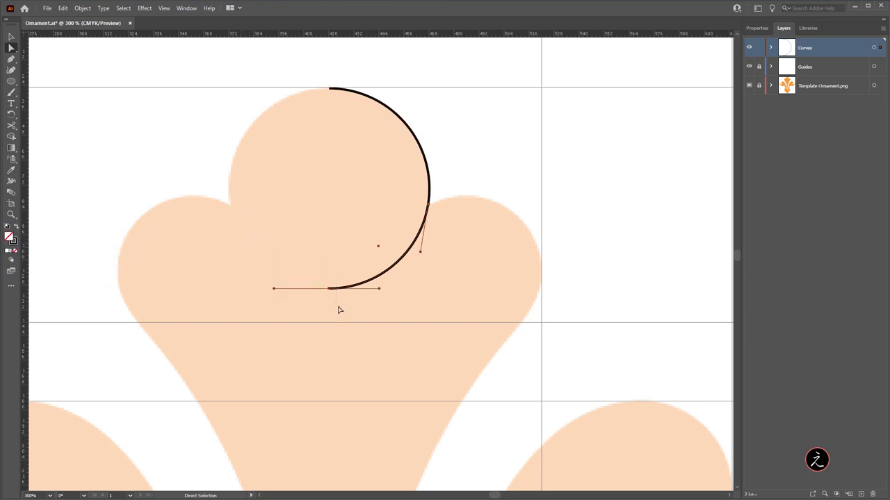
{"action": "key", "text": "Delete"}
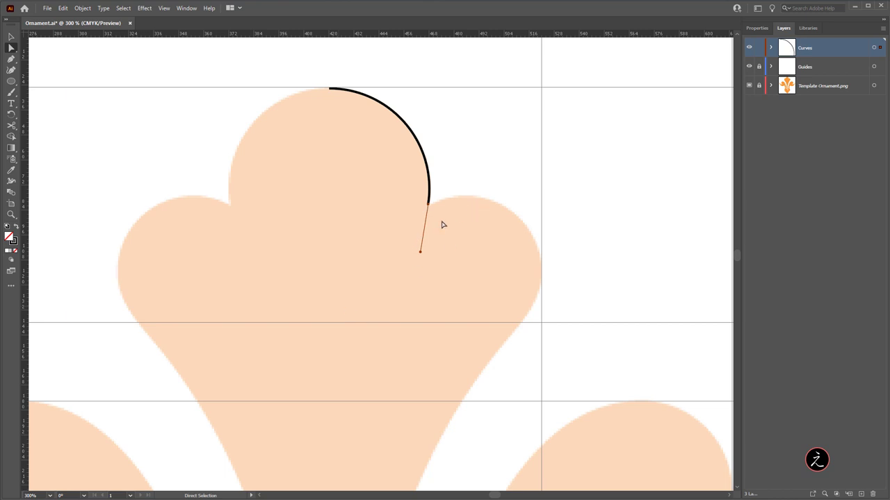
{"action": "left_click", "coordinate": [771, 47]}
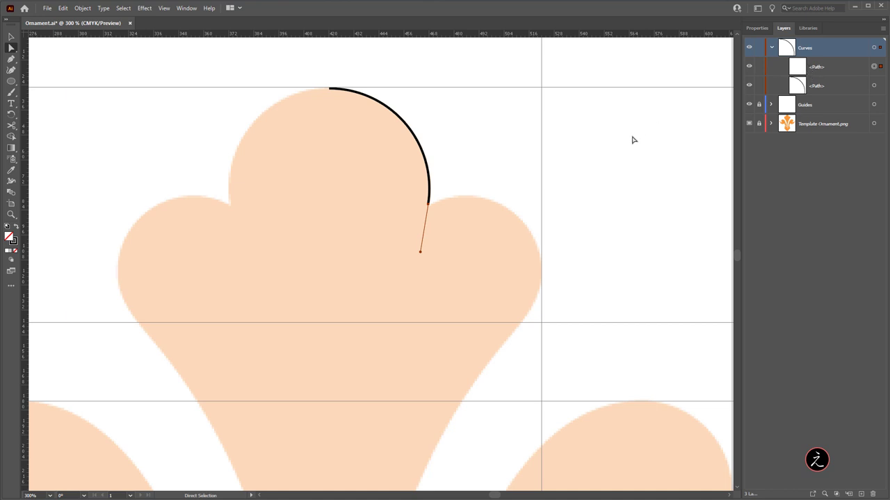
{"action": "key", "text": "Delete"}
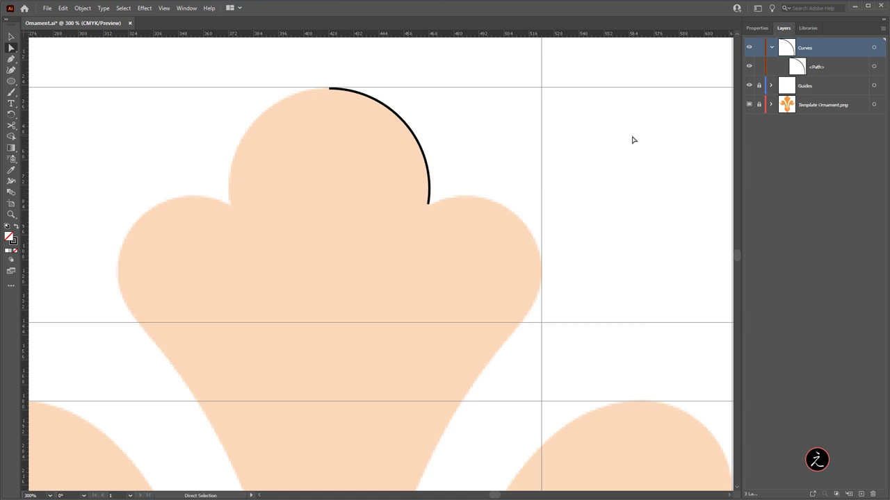
With the Pen tool, pull a corner handle from the arc's lower endpoint, angled up along the start of the right side lobe.
{"action": "left_click", "coordinate": [11, 61]}
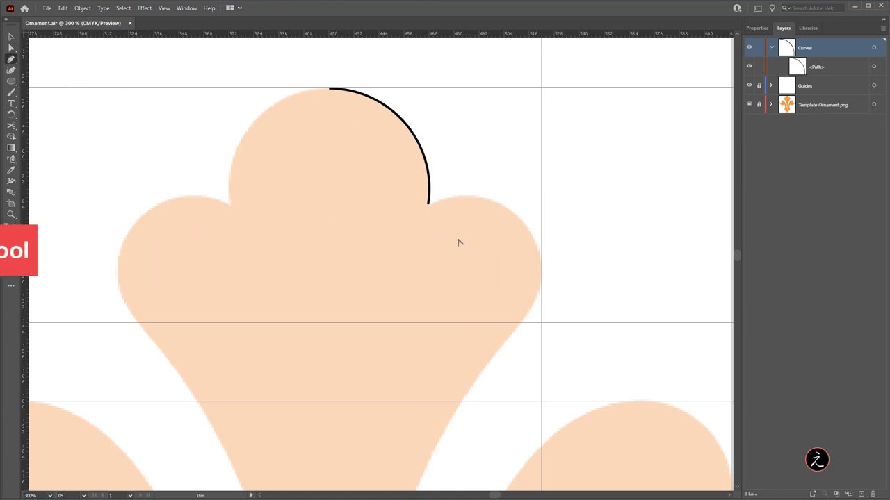
{"action": "scroll", "coordinate": [458, 243], "scroll_direction": "up", "scroll_amount": 1}
{"action": "scroll", "coordinate": [458, 242], "scroll_direction": "up", "scroll_amount": 1}
{"action": "left_click_drag", "start_coordinate": [441, 161], "coordinate": [366, 209]}
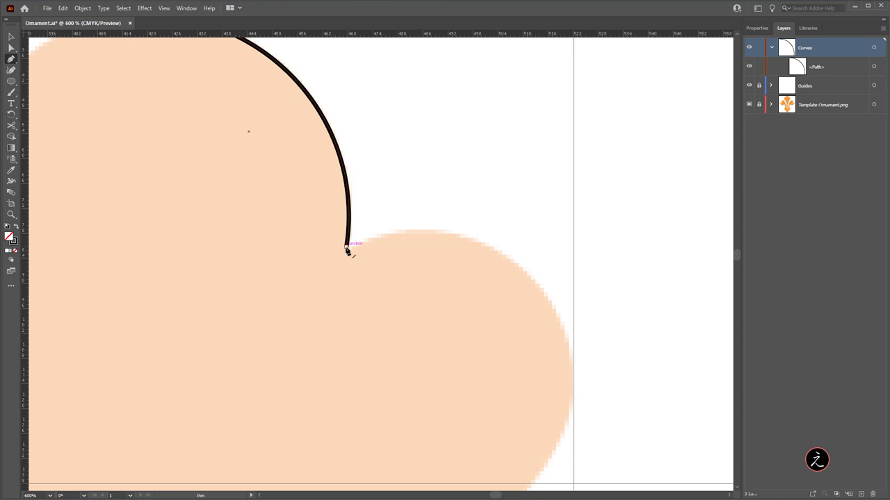
{"action": "key", "text": "alt"}
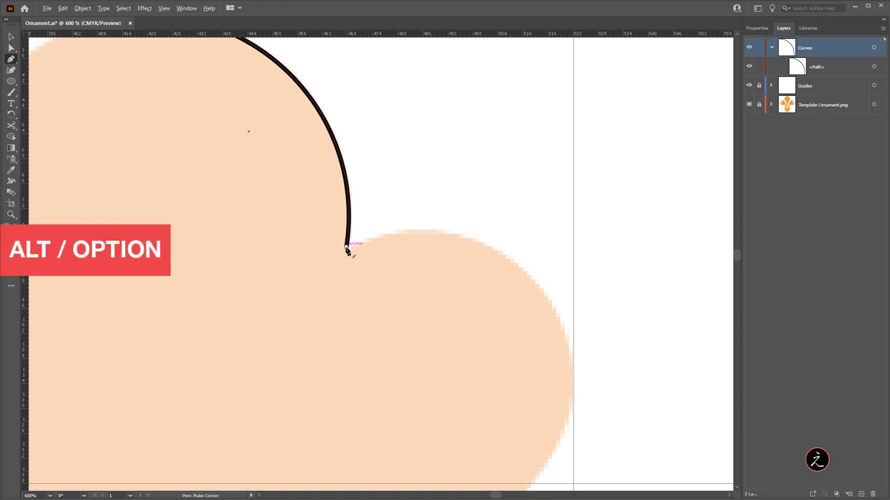
{"action": "left_click_drag", "start_coordinate": [346, 247], "coordinate": [390, 227]}
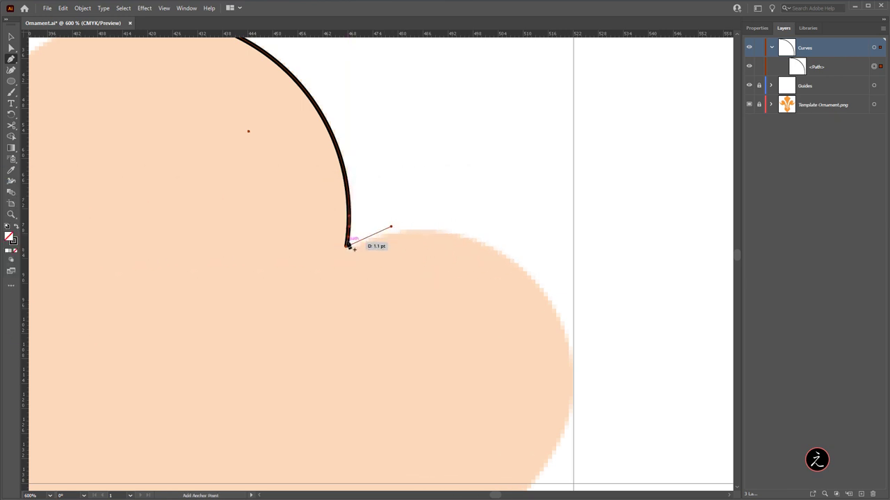
Add anchors at the right lobe's outermost point on the vertical guide, with vertical handles, and where its lower edge crosses the horizontal guide.
{"action": "left_click_drag", "start_coordinate": [518, 332], "coordinate": [487, 197]}
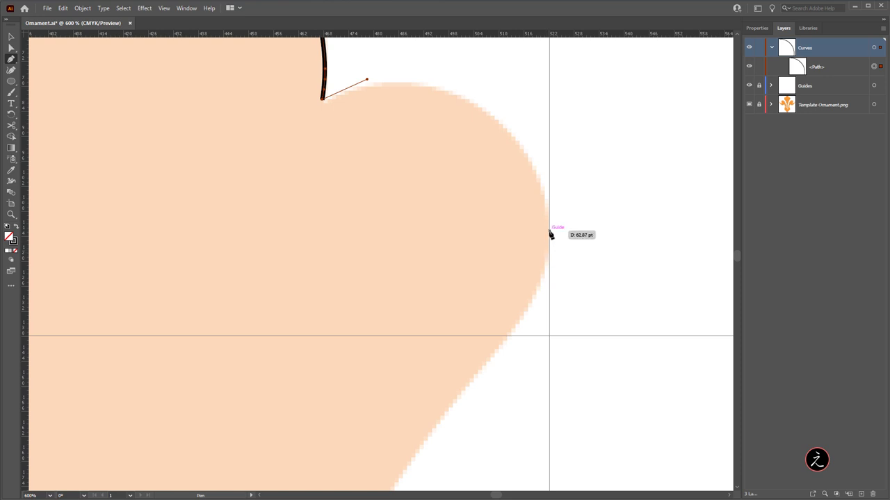
{"action": "mouse_move", "coordinate": [549, 230]}
{"action": "left_mouse_down"}
{"action": "mouse_move", "coordinate": [546, 280]}
{"action": "mouse_move", "coordinate": [540, 248]}
{"action": "mouse_move", "coordinate": [552, 333]}
{"action": "mouse_move", "coordinate": [556, 248]}
{"action": "left_mouse_up"}
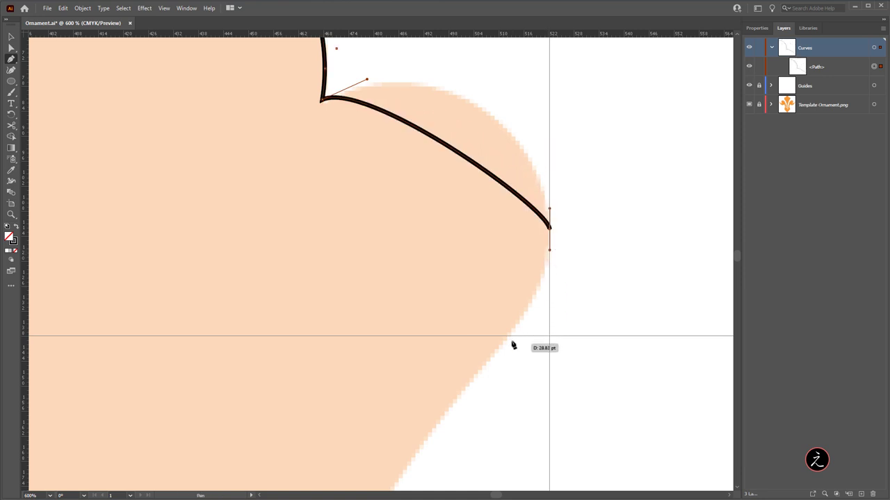
{"action": "left_click_drag", "start_coordinate": [512, 338], "coordinate": [433, 116]}
Trace the rounded bottom of the right slot with two vertical-handled anchors where the lowest horizontal guide crosses its edges.
{"action": "scroll", "coordinate": [490, 360], "scroll_direction": "down", "scroll_amount": 2}
{"action": "scroll", "coordinate": [424, 139], "scroll_direction": "down", "scroll_amount": 5}
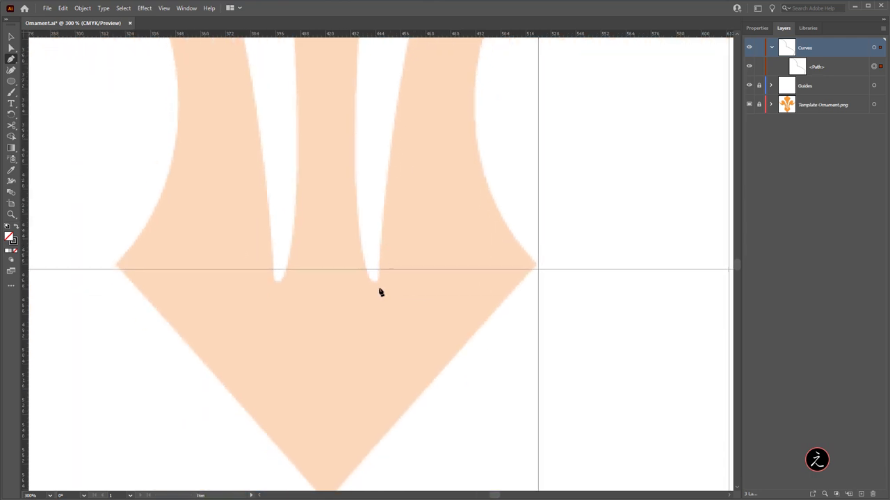
{"action": "scroll", "coordinate": [375, 298], "scroll_direction": "up", "scroll_amount": 1}
{"action": "scroll", "coordinate": [375, 299], "scroll_direction": "up", "scroll_amount": 2}
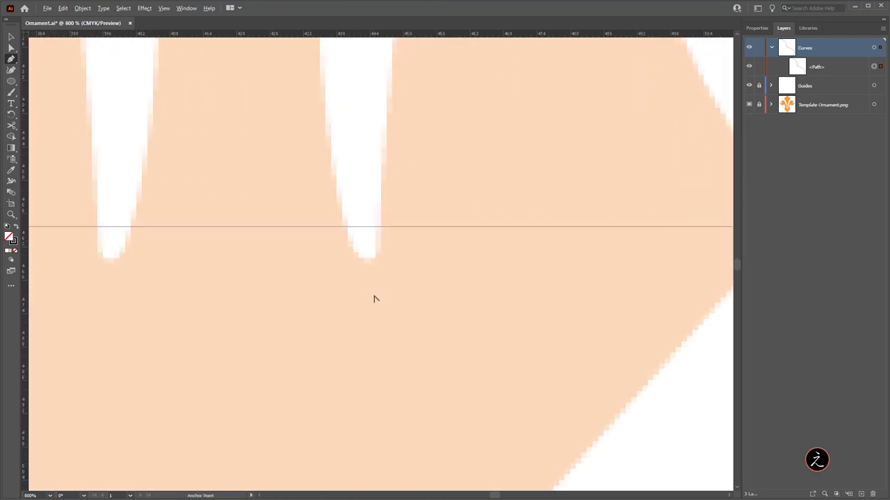
{"action": "left_click", "coordinate": [346, 228]}
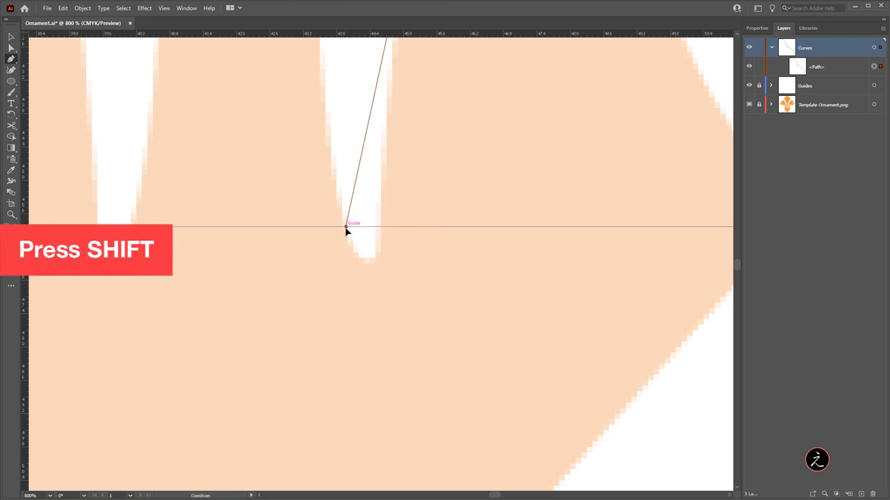
{"action": "left_click_drag", "start_coordinate": [346, 228], "coordinate": [345, 259]}
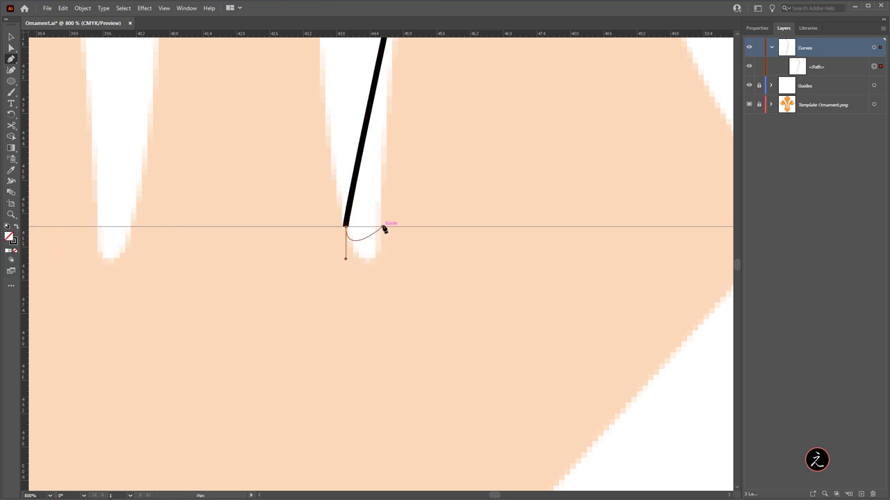
{"action": "left_click_drag", "start_coordinate": [383, 226], "coordinate": [386, 199]}
Trace the right curl with anchors at its top, outermost side and inner notch, then angle the notch's outgoing handle toward the tail.
{"action": "scroll", "coordinate": [445, 195], "scroll_direction": "down", "scroll_amount": 3}
{"action": "left_click_drag", "start_coordinate": [465, 180], "coordinate": [278, 479]}
{"action": "left_click_drag", "start_coordinate": [423, 241], "coordinate": [362, 269]}
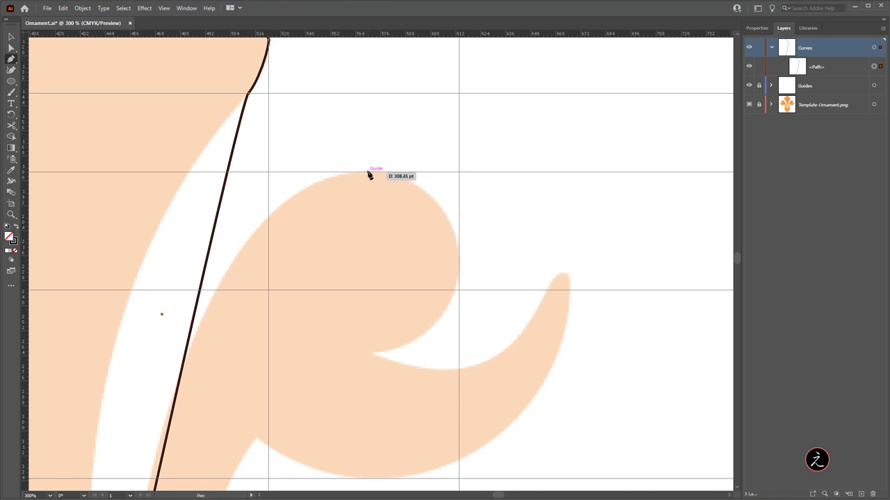
{"action": "left_click_drag", "start_coordinate": [368, 173], "coordinate": [411, 172]}
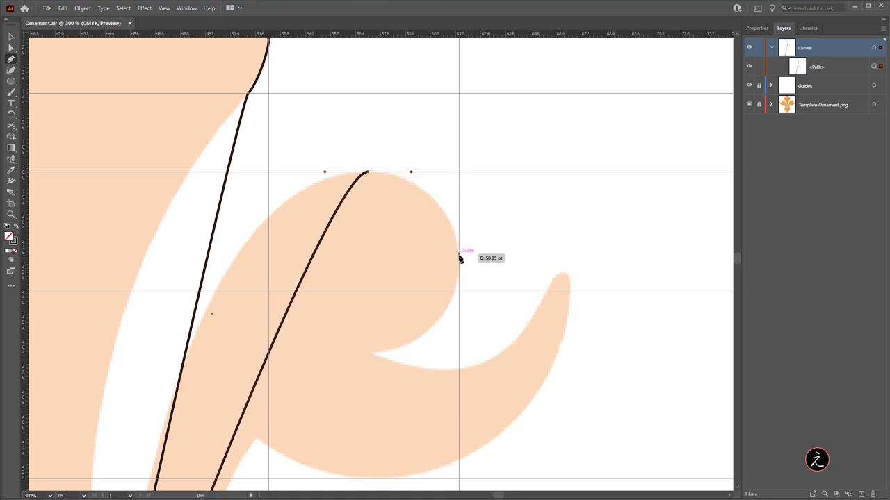
{"action": "left_click_drag", "start_coordinate": [459, 256], "coordinate": [458, 304]}
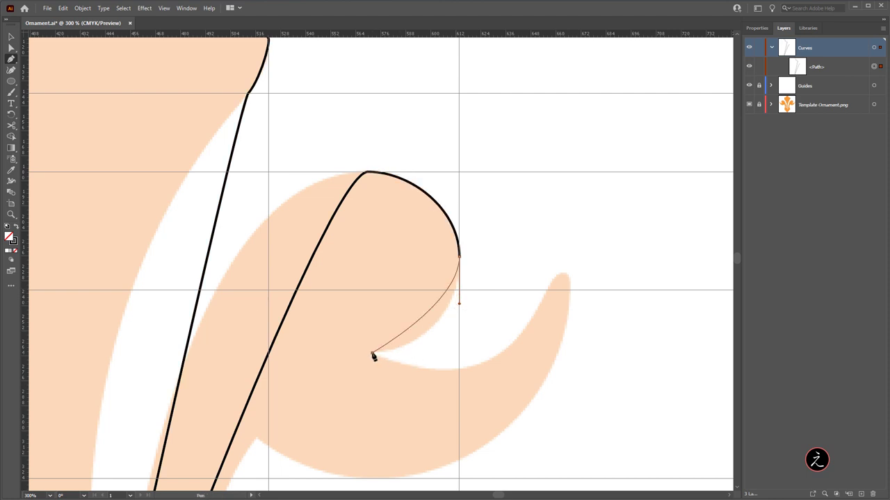
{"action": "left_click_drag", "start_coordinate": [372, 353], "coordinate": [337, 355]}
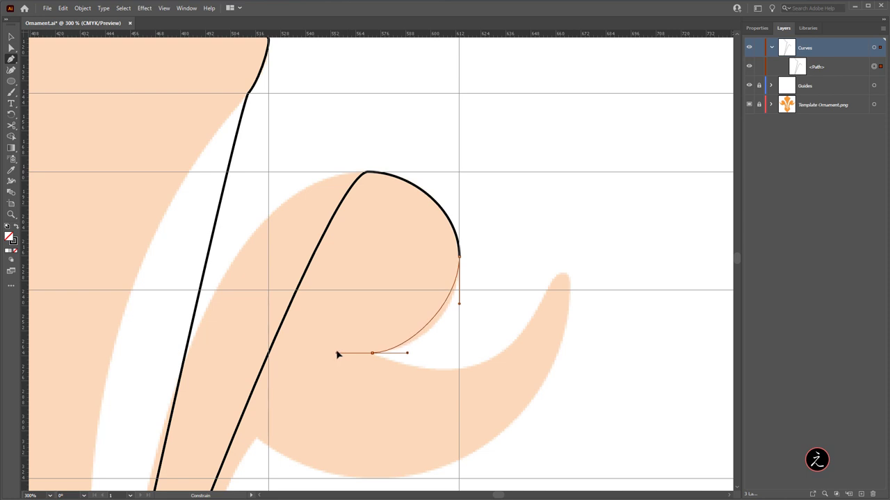
{"action": "left_click_drag", "start_coordinate": [345, 397], "coordinate": [405, 376]}
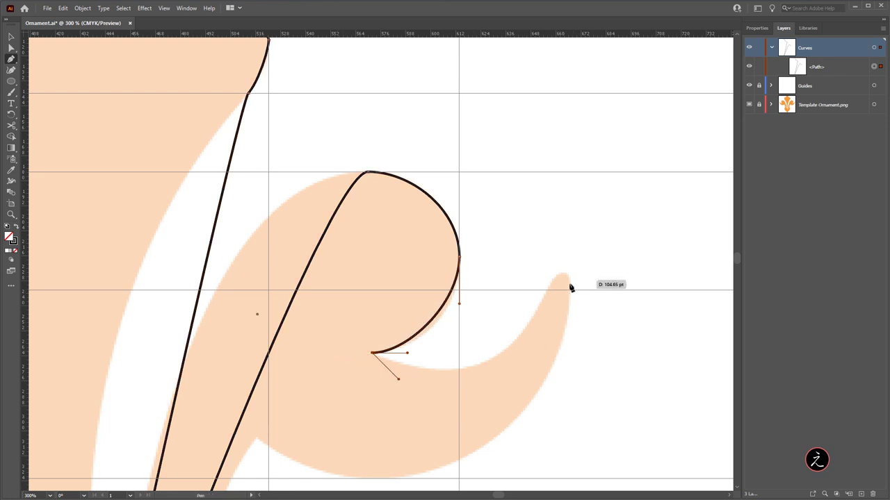
Trace the tail's rounded tip with two vertical-handled anchors where the horizontal guide crosses its edges.
{"action": "scroll", "coordinate": [570, 307], "scroll_direction": "up", "scroll_amount": 3}
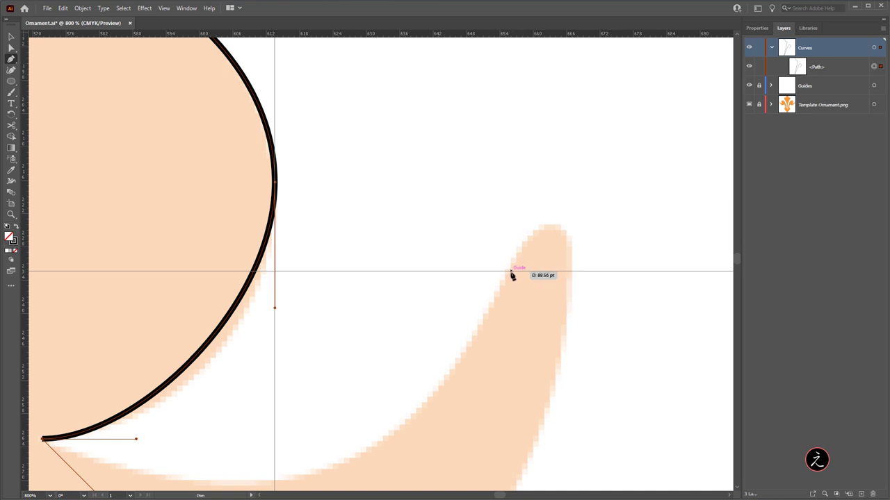
{"action": "left_click", "coordinate": [508, 273]}
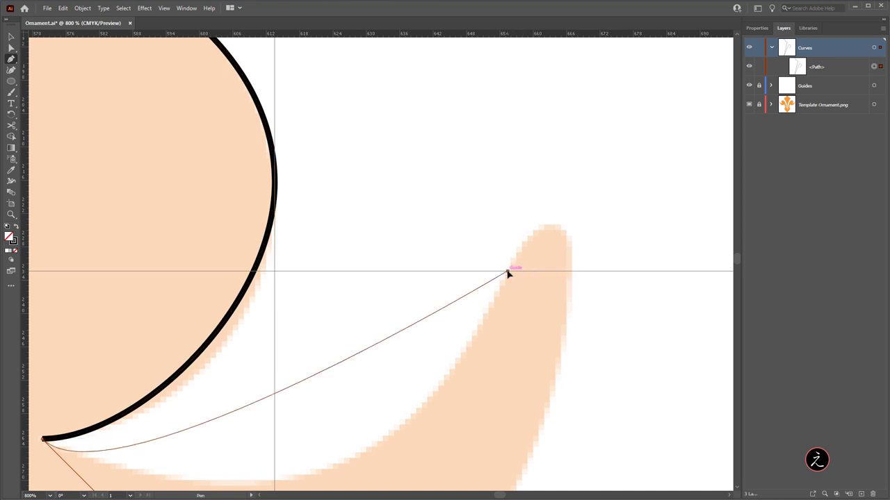
{"action": "mouse_move", "coordinate": [508, 274]}
{"action": "left_mouse_down"}
{"action": "mouse_move", "coordinate": [513, 292]}
{"action": "mouse_move", "coordinate": [560, 272]}
{"action": "mouse_move", "coordinate": [508, 170]}
{"action": "mouse_move", "coordinate": [508, 230]}
{"action": "mouse_move", "coordinate": [508, 221]}
{"action": "left_mouse_up"}
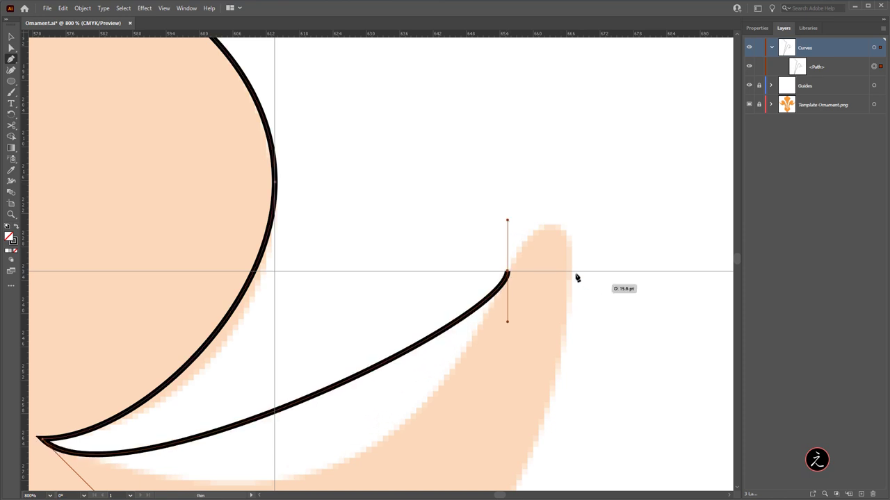
{"action": "left_click_drag", "start_coordinate": [571, 270], "coordinate": [576, 327]}
Add an anchor at the curl's lowest point with horizontal handles and one at the inner corner, redirecting its outgoing handle down the stem edge.
{"action": "scroll", "coordinate": [526, 361], "scroll_direction": "down", "scroll_amount": 3}
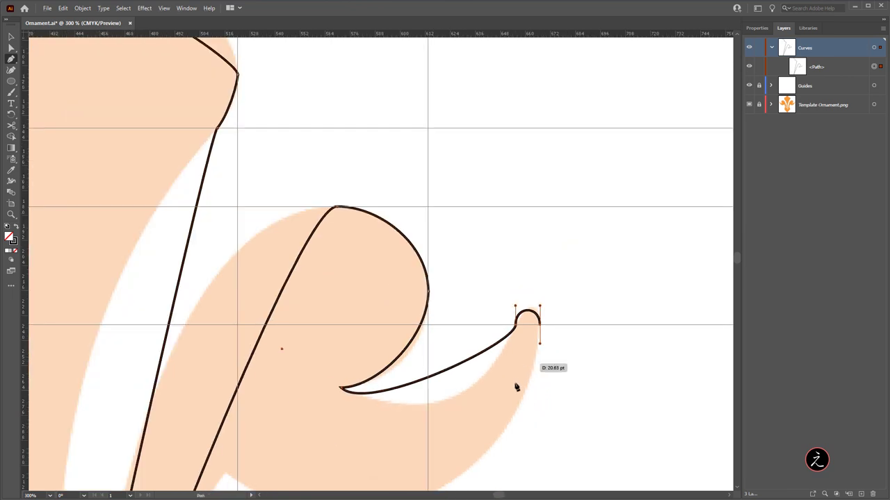
{"action": "left_click_drag", "start_coordinate": [517, 385], "coordinate": [621, 194]}
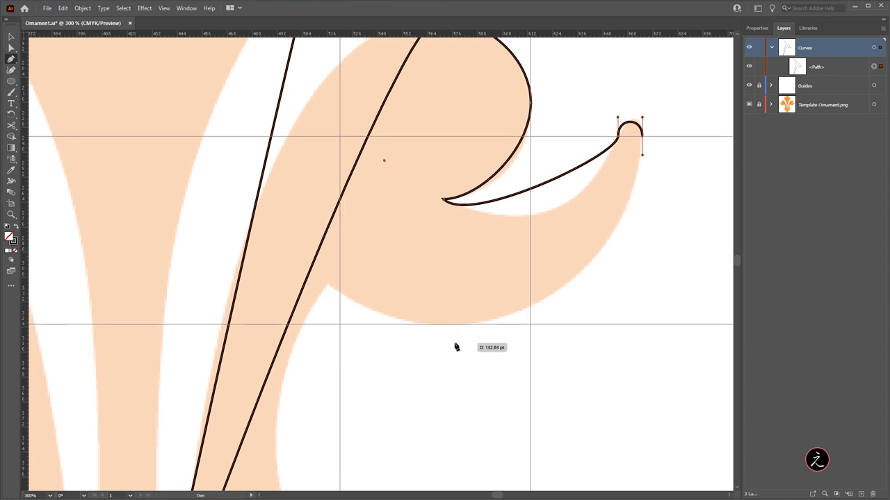
{"action": "left_click_drag", "start_coordinate": [449, 325], "coordinate": [411, 327]}
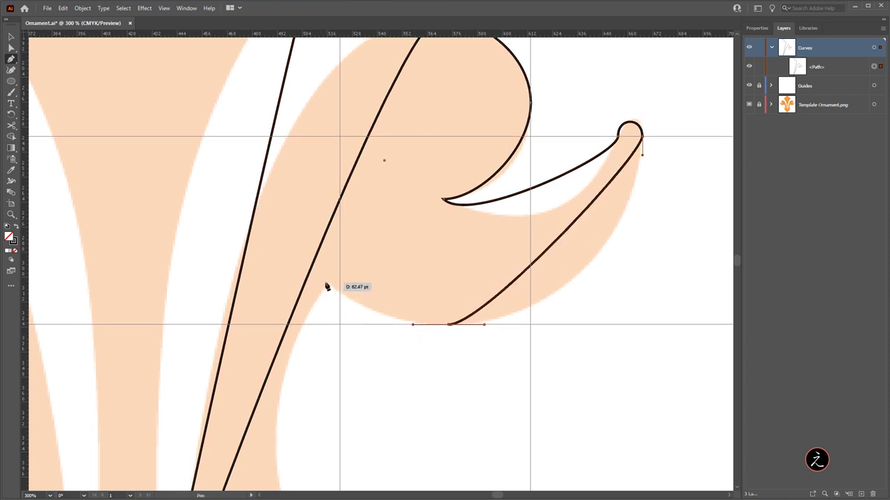
{"action": "left_click_drag", "start_coordinate": [327, 285], "coordinate": [301, 265]}
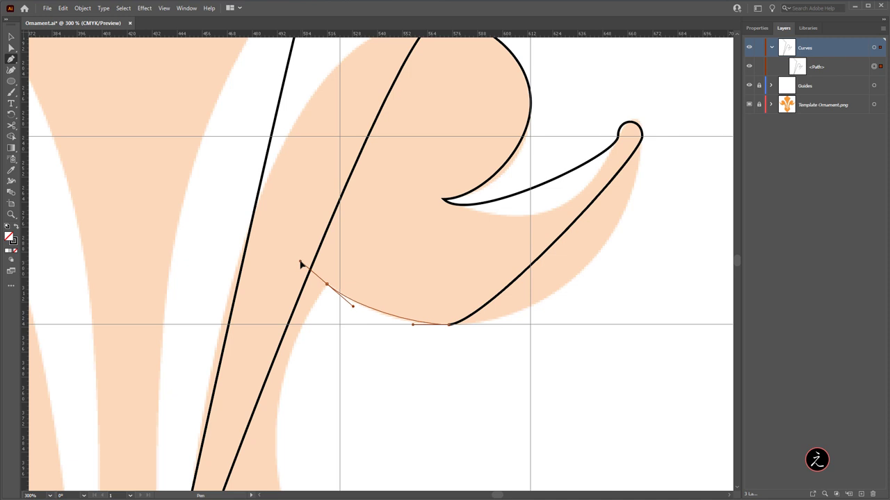
{"action": "left_click_drag", "start_coordinate": [300, 265], "coordinate": [326, 284]}
Extend the path to the arrow base's right corner, align its outgoing handle with the diagonal edge, and end at the bottom tip.
{"action": "scroll", "coordinate": [440, 369], "scroll_direction": "down", "scroll_amount": 8}
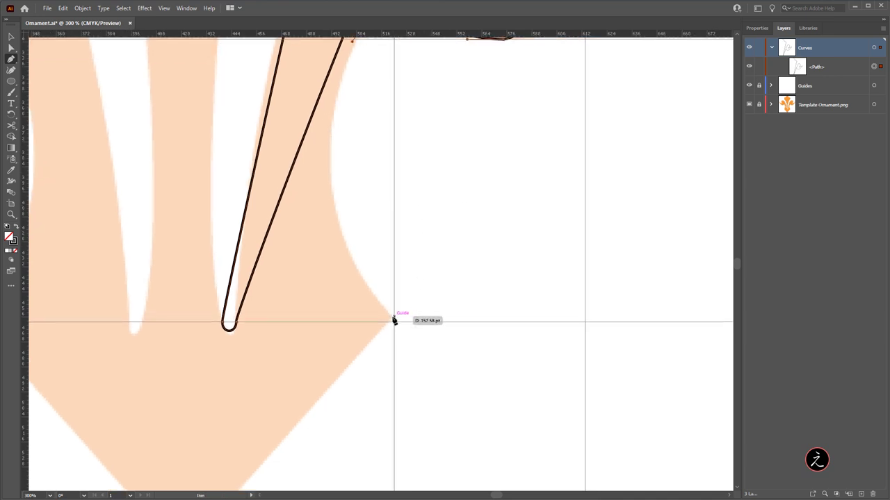
{"action": "left_click_drag", "start_coordinate": [393, 320], "coordinate": [441, 355]}
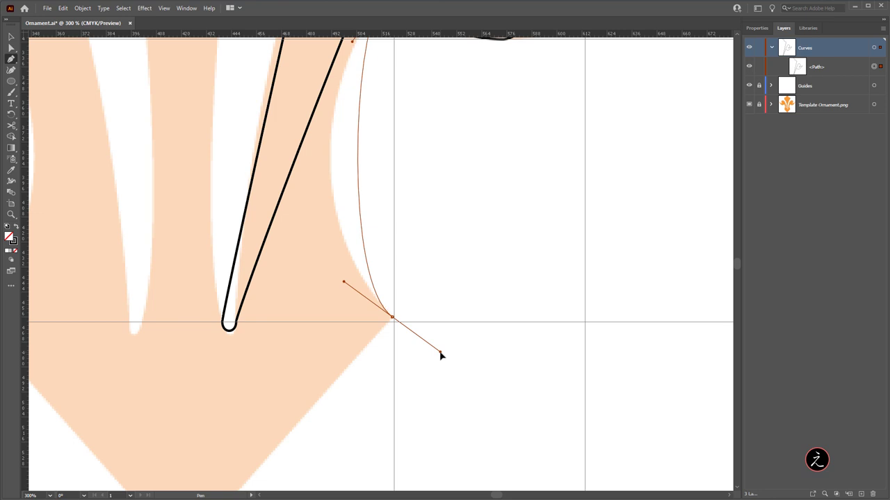
{"action": "left_click_drag", "start_coordinate": [423, 353], "coordinate": [369, 345]}
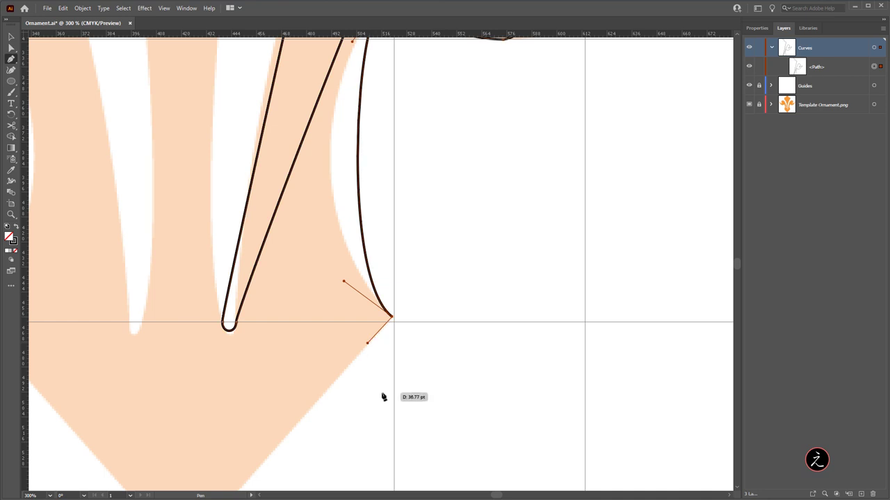
{"action": "left_click_drag", "start_coordinate": [381, 397], "coordinate": [496, 218]}
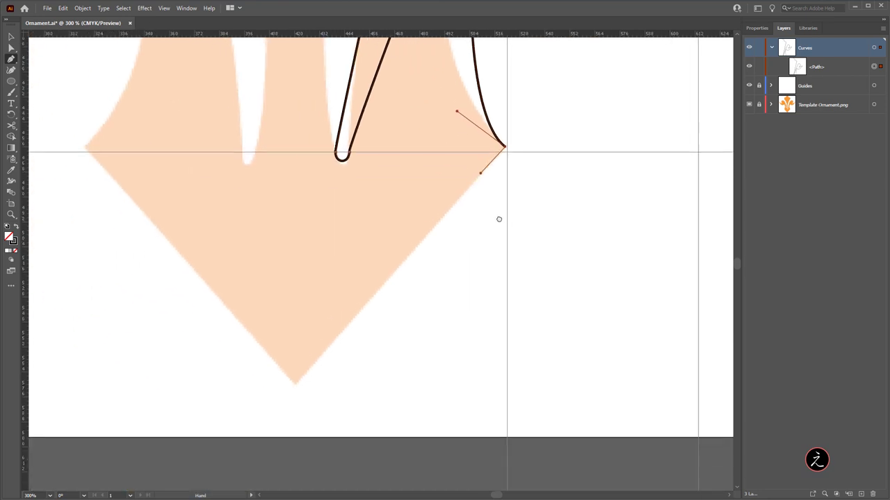
{"action": "left_click", "coordinate": [297, 379]}
Deselect the traced half outline and save the document, leaving the Direct Selection tool active.
{"action": "scroll", "coordinate": [455, 321], "scroll_direction": "down", "scroll_amount": 3}
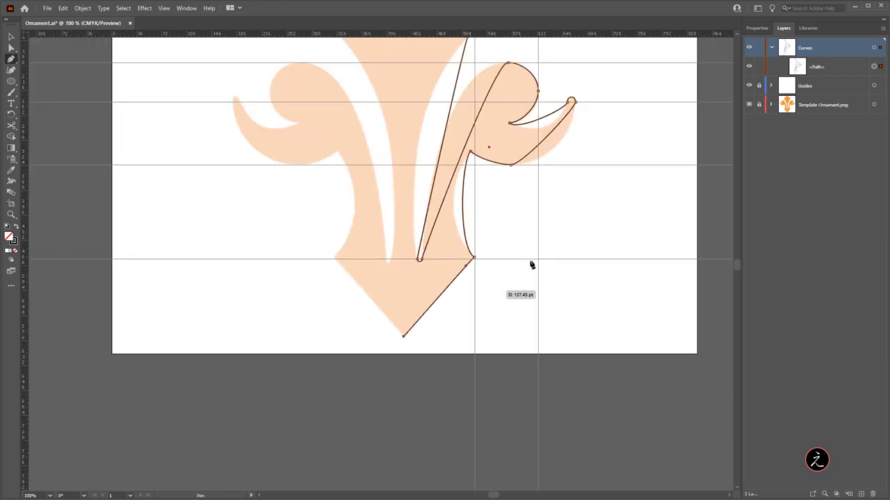
{"action": "scroll", "coordinate": [492, 327], "scroll_direction": "up", "scroll_amount": 3}
{"action": "scroll", "coordinate": [492, 327], "scroll_direction": "right", "scroll_amount": 2}
{"action": "scroll", "coordinate": [493, 327], "scroll_direction": "up", "scroll_amount": 1}
{"action": "scroll", "coordinate": [494, 326], "scroll_direction": "left", "scroll_amount": 1}
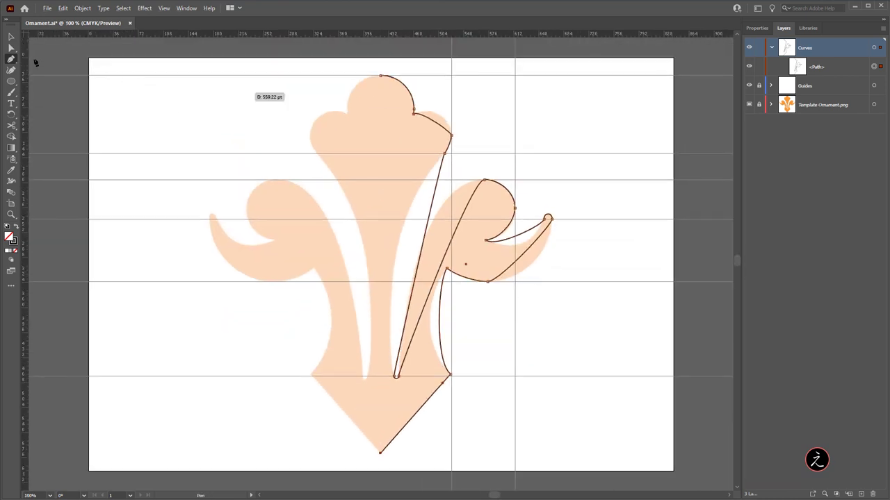
{"action": "left_click", "coordinate": [12, 36]}
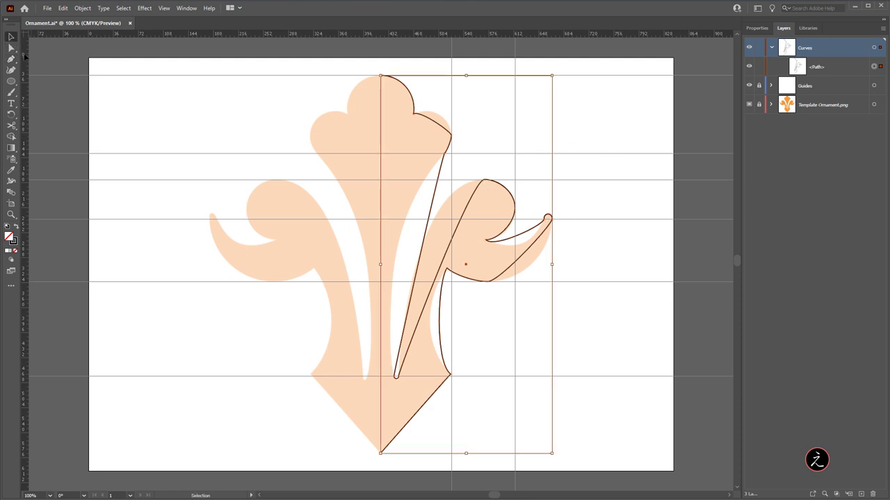
{"action": "left_click", "coordinate": [11, 47]}
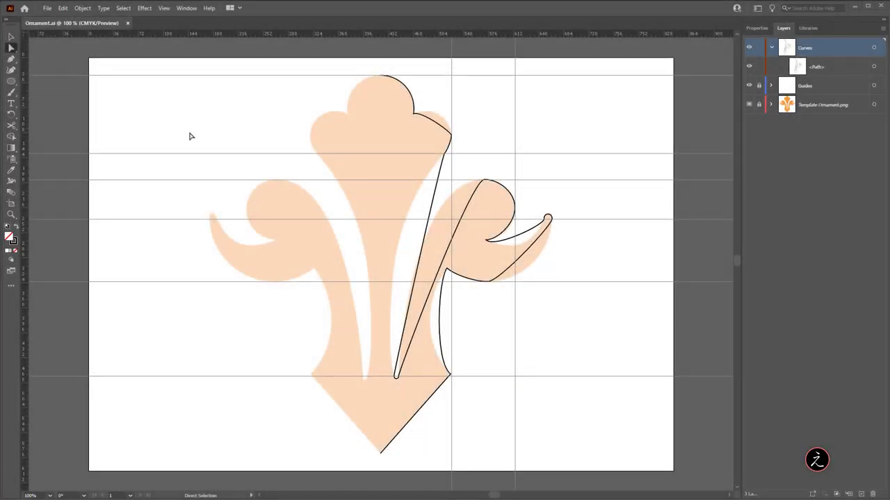
{"action": "scroll", "coordinate": [372, 153], "scroll_direction": "up", "scroll_amount": 3}
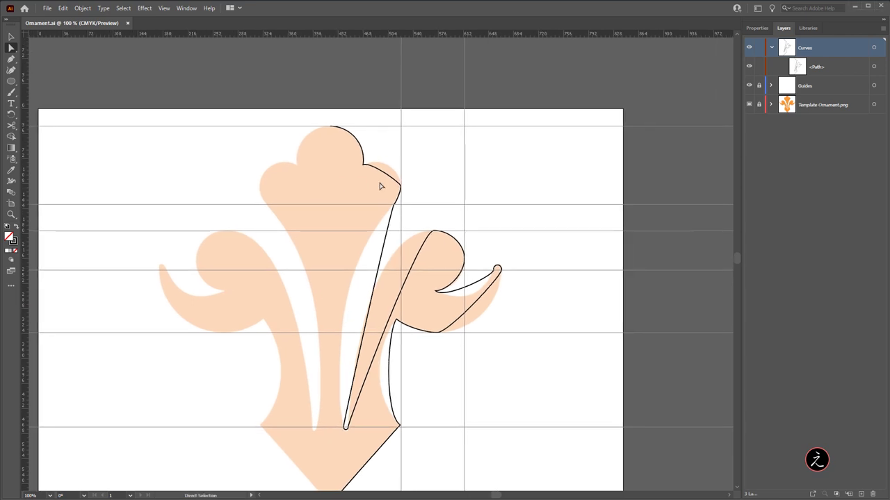
Lengthen the handles at the crown's right notch and the side lobe's rightmost anchor so the curve follows the lobe's outline.
{"action": "scroll", "coordinate": [302, 131], "scroll_direction": "left", "scroll_amount": 3}
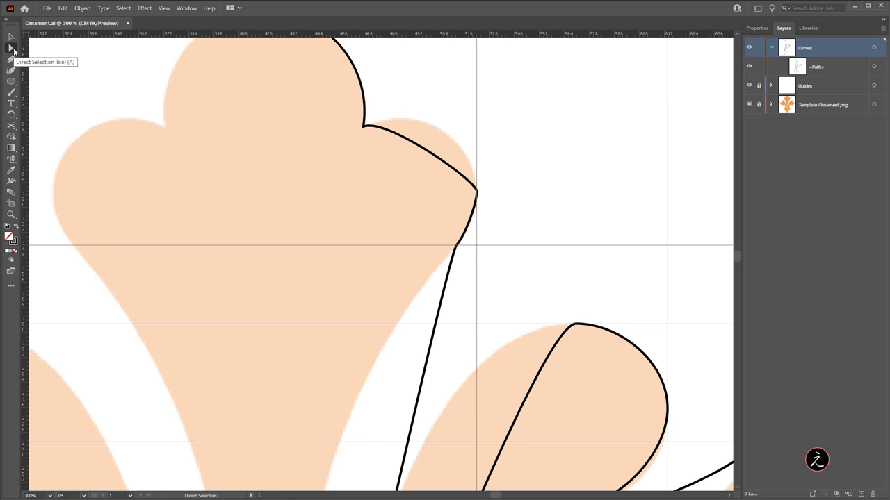
{"action": "left_click_drag", "start_coordinate": [367, 130], "coordinate": [362, 129]}
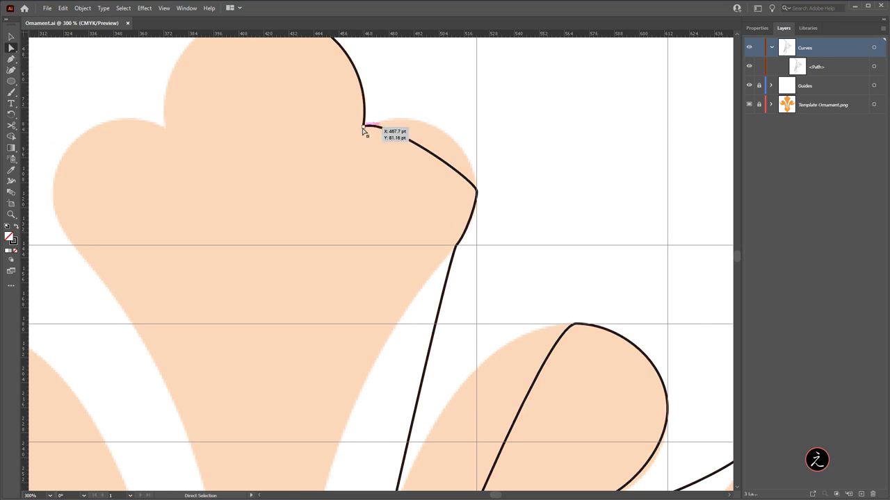
{"action": "left_click", "coordinate": [362, 128]}
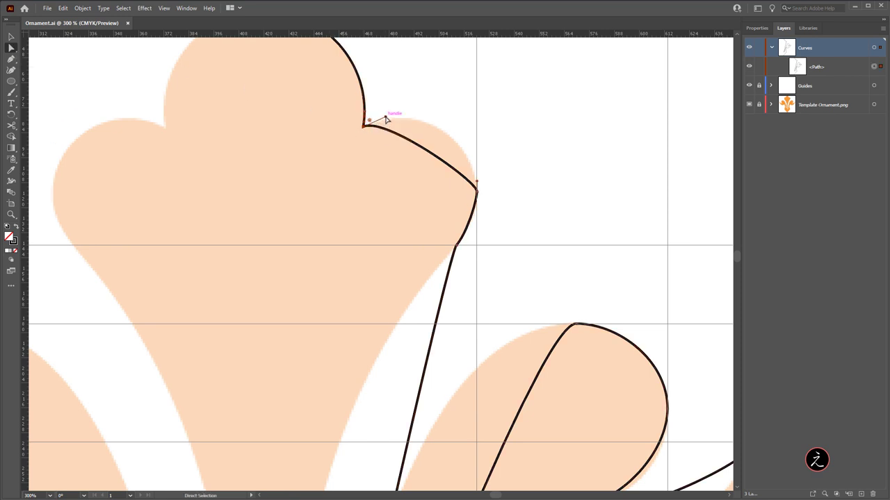
{"action": "left_click_drag", "start_coordinate": [386, 120], "coordinate": [446, 99]}
{"action": "left_click", "coordinate": [478, 185], "text": "shift"}
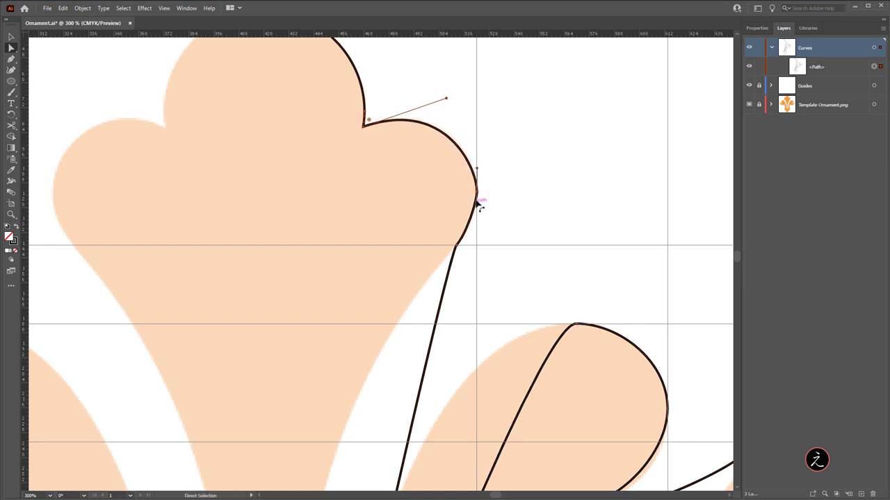
{"action": "left_click_drag", "start_coordinate": [478, 204], "coordinate": [478, 212]}
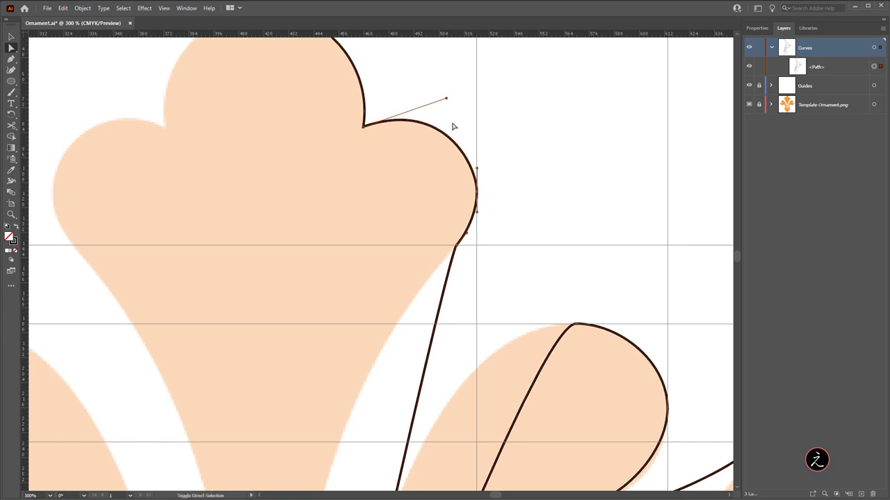
{"action": "left_click_drag", "start_coordinate": [447, 99], "coordinate": [450, 98]}
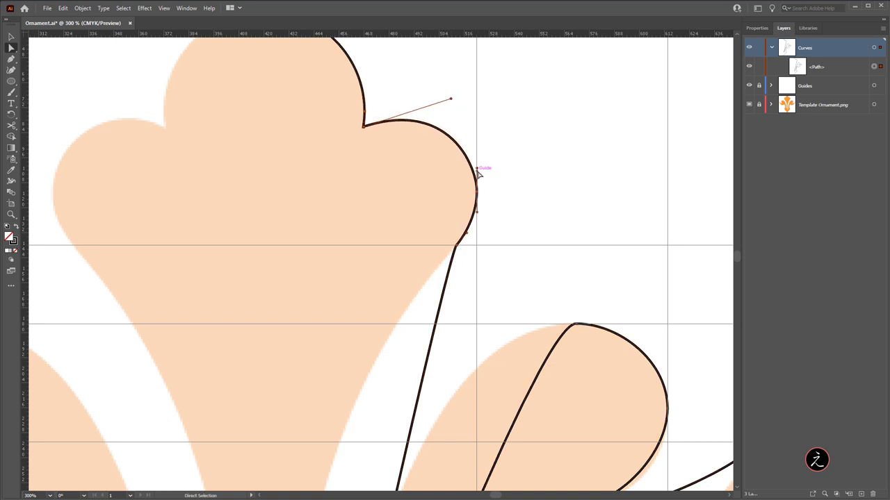
Extend the neck anchor's lower handle and the curl top anchor's inward horizontal handle to fit both long edges of the inner slit.
{"action": "scroll", "coordinate": [504, 174], "scroll_direction": "down", "scroll_amount": 3}
{"action": "scroll", "coordinate": [505, 174], "scroll_direction": "left", "scroll_amount": 1}
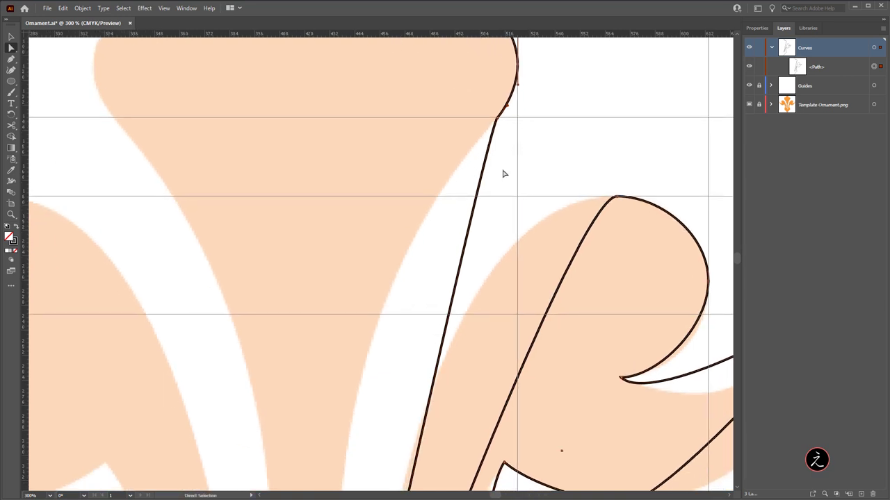
{"action": "scroll", "coordinate": [504, 174], "scroll_direction": "down", "scroll_amount": 2}
{"action": "scroll", "coordinate": [508, 119], "scroll_direction": "down", "scroll_amount": 3}
{"action": "scroll", "coordinate": [507, 91], "scroll_direction": "up", "scroll_amount": 3}
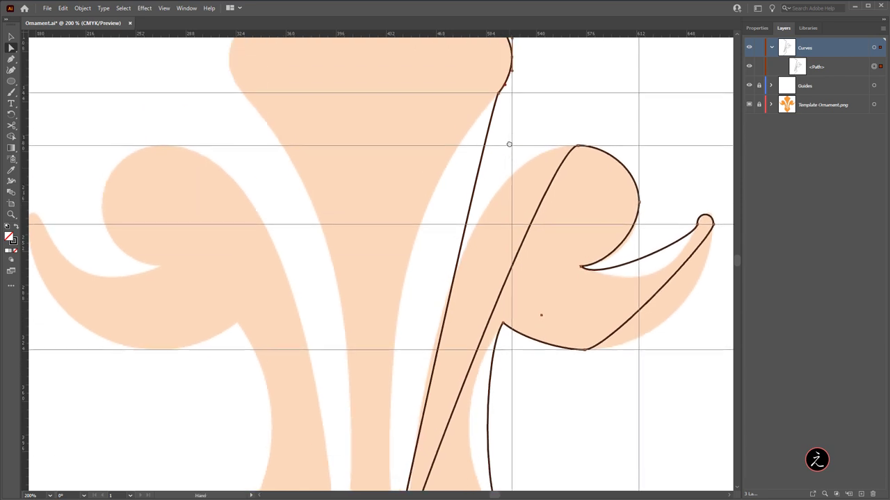
{"action": "scroll", "coordinate": [509, 144], "scroll_direction": "up", "scroll_amount": 1}
{"action": "left_click_drag", "start_coordinate": [500, 102], "coordinate": [350, 244]}
{"action": "key", "text": "ctrl+minus"}
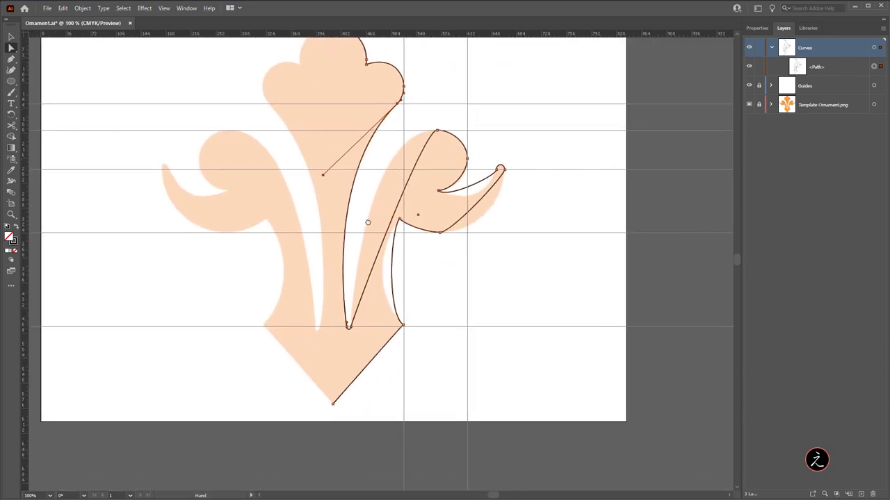
{"action": "left_click", "coordinate": [429, 131]}
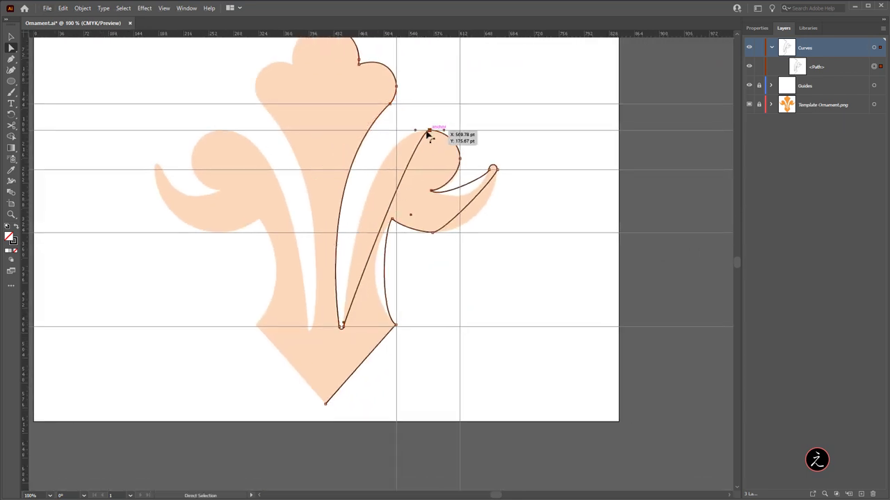
{"action": "left_click_drag", "start_coordinate": [415, 132], "coordinate": [354, 139]}
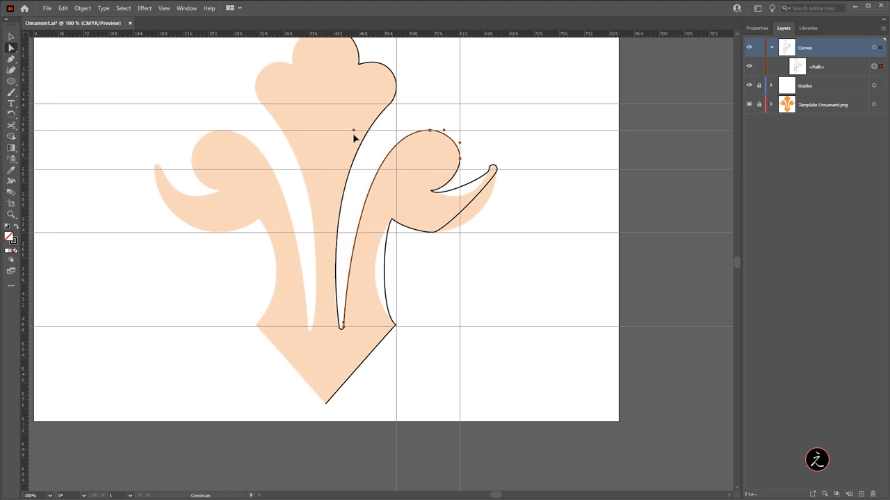
Lengthen the curl's rightmost anchor's lower handle and pull out the inner corner's outgoing handle to fit the curl's underside and tail's upper edge.
{"action": "scroll", "coordinate": [462, 175], "scroll_direction": "up", "scroll_amount": 1}
{"action": "scroll", "coordinate": [456, 161], "scroll_direction": "up", "scroll_amount": 1}
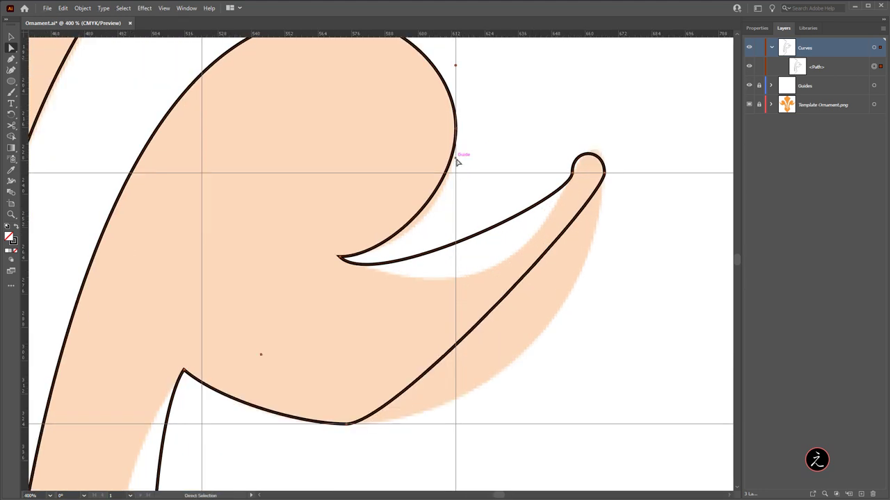
{"action": "left_click", "coordinate": [455, 129]}
{"action": "left_click_drag", "start_coordinate": [457, 194], "coordinate": [459, 213]}
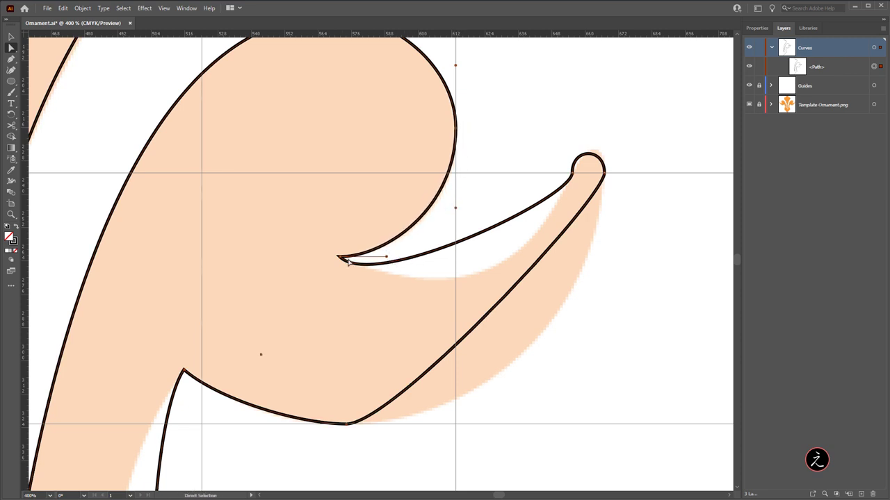
{"action": "left_click_drag", "start_coordinate": [347, 261], "coordinate": [506, 325]}
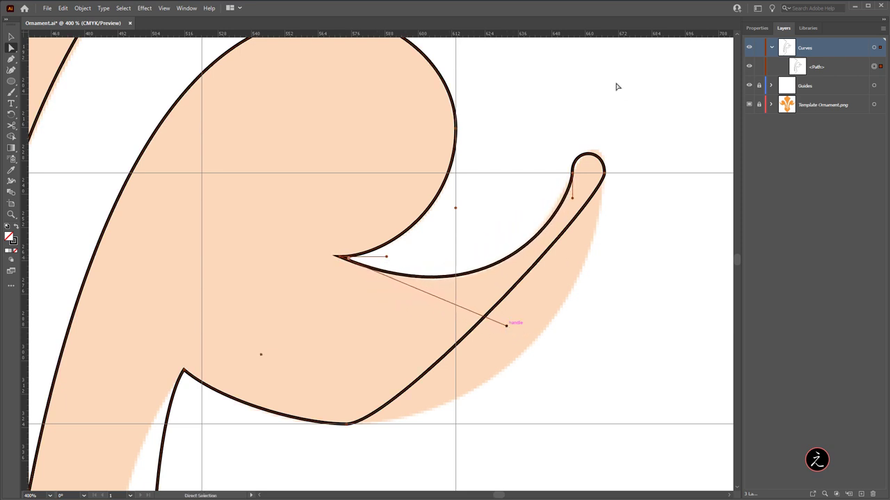
Balance the tail tip's downward handle and the lowest anchor's horizontal handles so the path follows the tail's outer curve.
{"action": "left_click", "coordinate": [603, 173]}
{"action": "left_click_drag", "start_coordinate": [605, 200], "coordinate": [604, 371]}
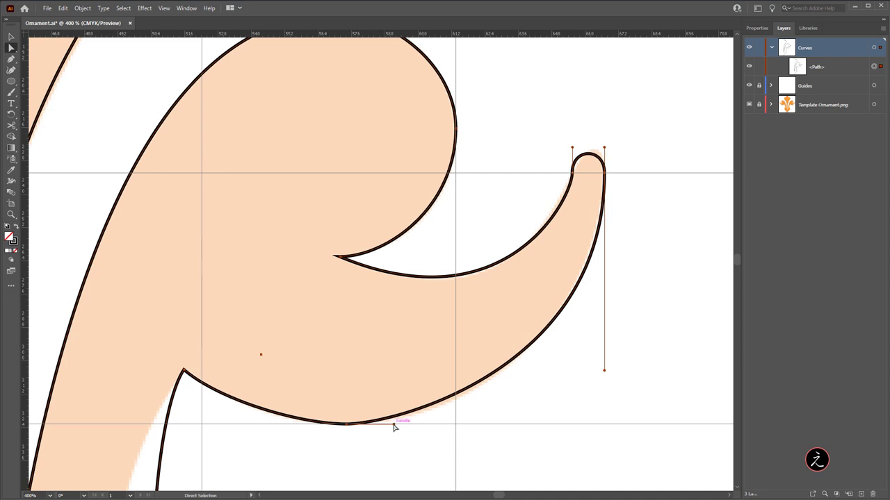
{"action": "left_click_drag", "start_coordinate": [393, 424], "coordinate": [421, 424]}
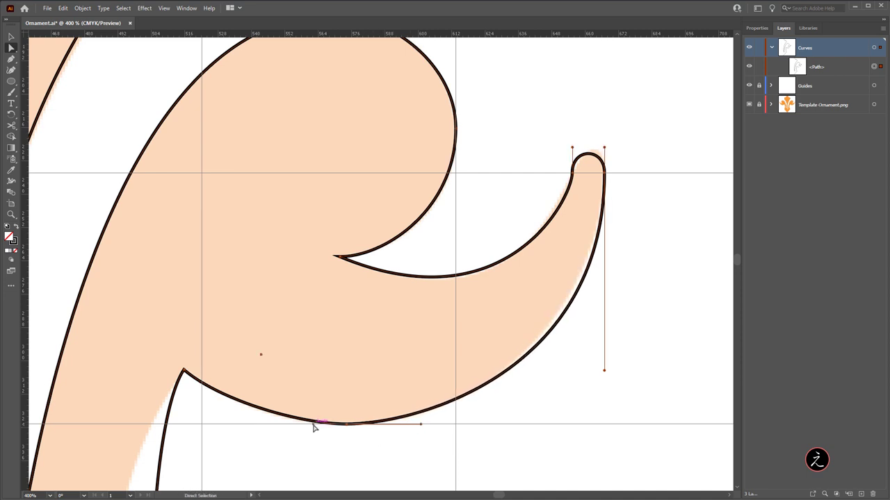
{"action": "left_click_drag", "start_coordinate": [350, 426], "coordinate": [289, 425]}
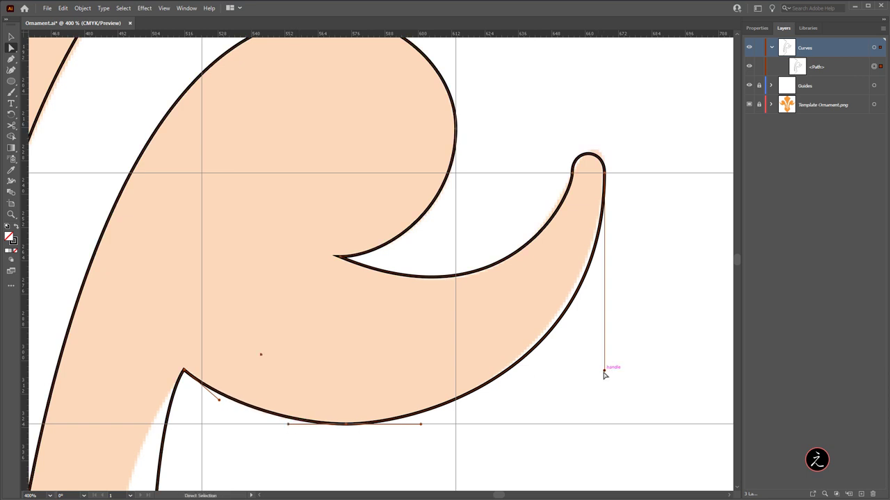
{"action": "left_click_drag", "start_coordinate": [604, 371], "coordinate": [603, 355]}
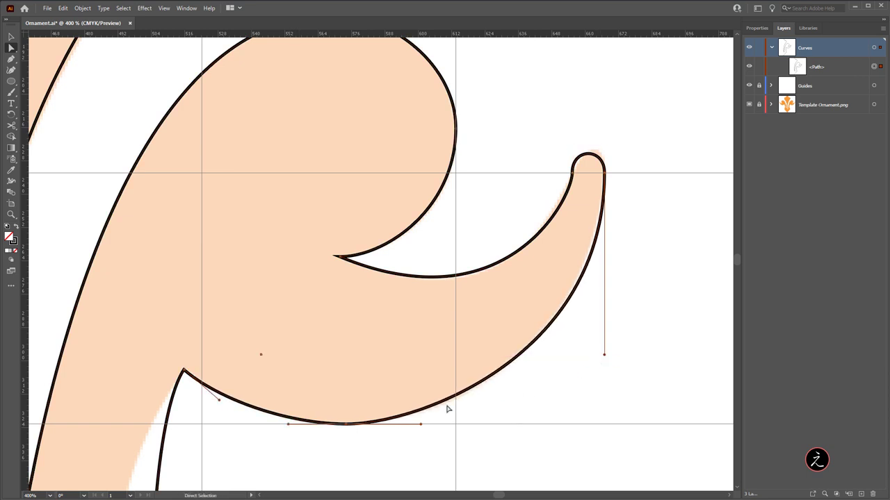
{"action": "left_click_drag", "start_coordinate": [422, 424], "coordinate": [435, 424]}
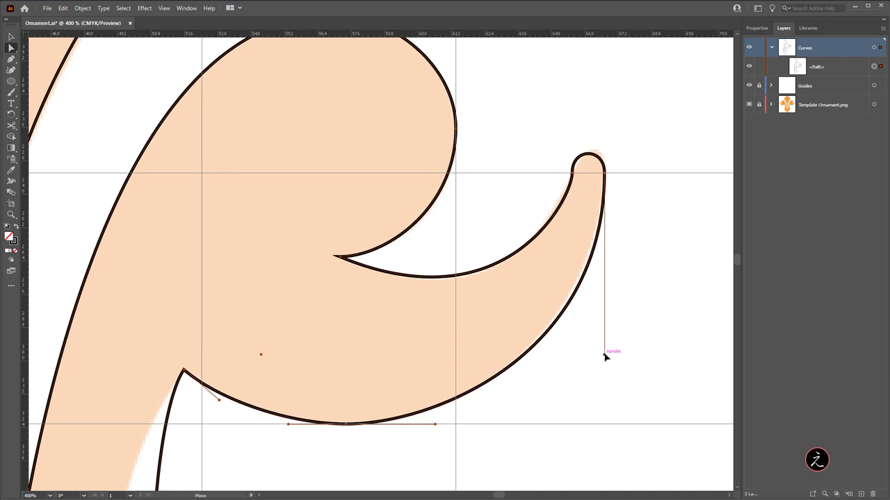
{"action": "left_click_drag", "start_coordinate": [605, 355], "coordinate": [604, 350]}
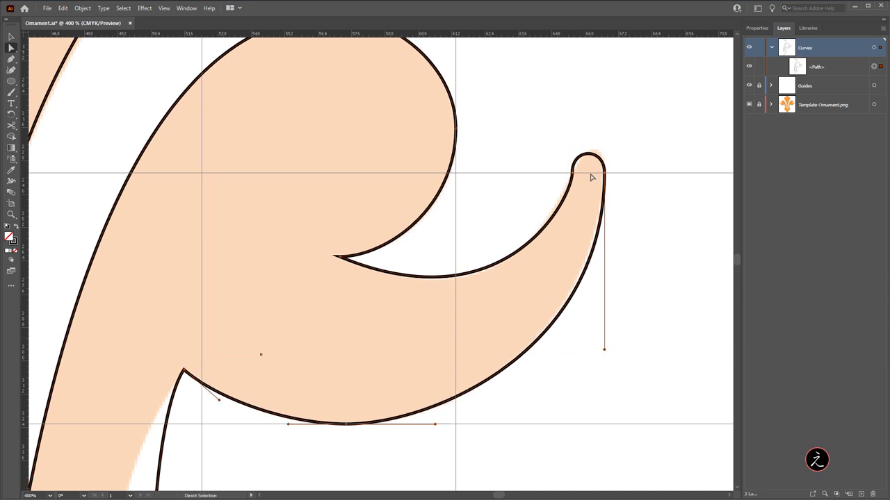
Angle the tail tip's inner anchor handles toward the tip's slant and slightly lengthen the inner corner's handle to fit the tail's upper edge.
{"action": "scroll", "coordinate": [592, 177], "scroll_direction": "up", "scroll_amount": 3}
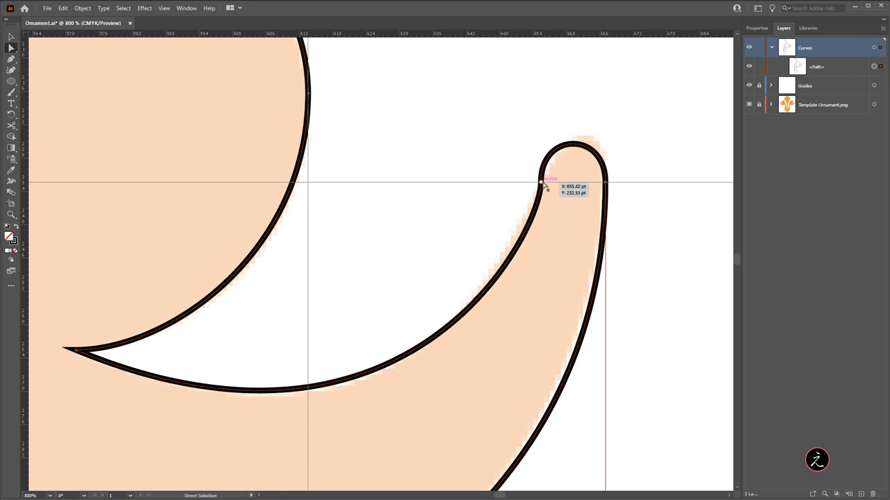
{"action": "left_click", "coordinate": [541, 183]}
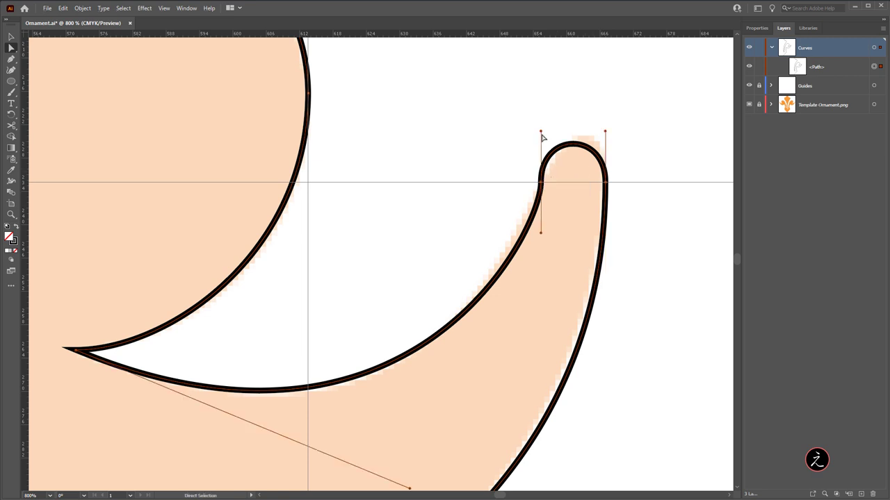
{"action": "left_click_drag", "start_coordinate": [542, 132], "coordinate": [568, 133]}
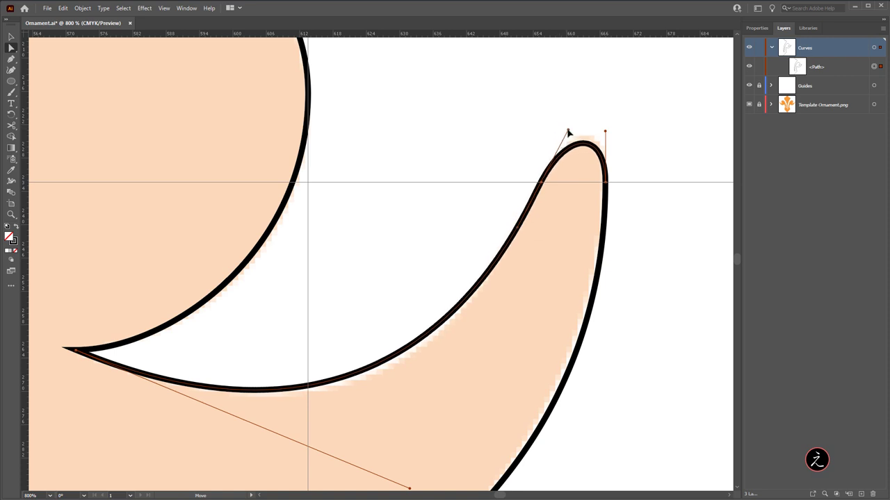
{"action": "left_click_drag", "start_coordinate": [466, 219], "coordinate": [449, 107]}
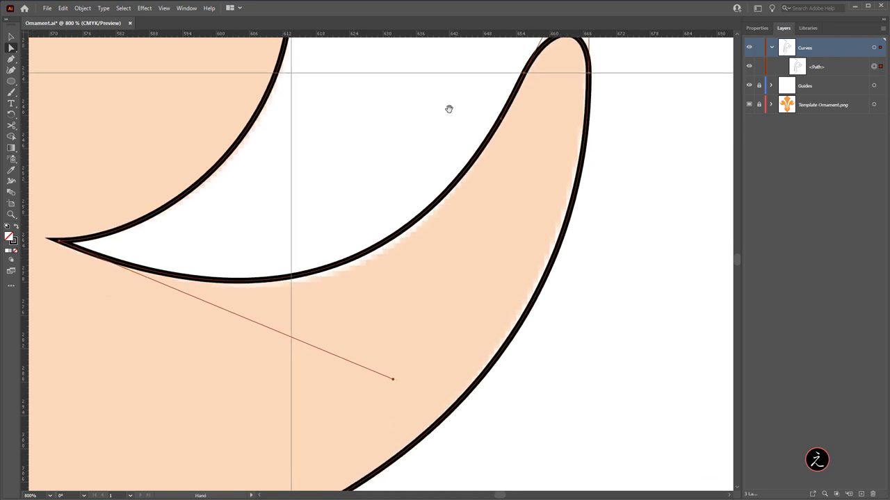
{"action": "left_click_drag", "start_coordinate": [394, 383], "coordinate": [401, 391]}
{"action": "scroll", "coordinate": [496, 368], "scroll_direction": "down", "scroll_amount": 1}
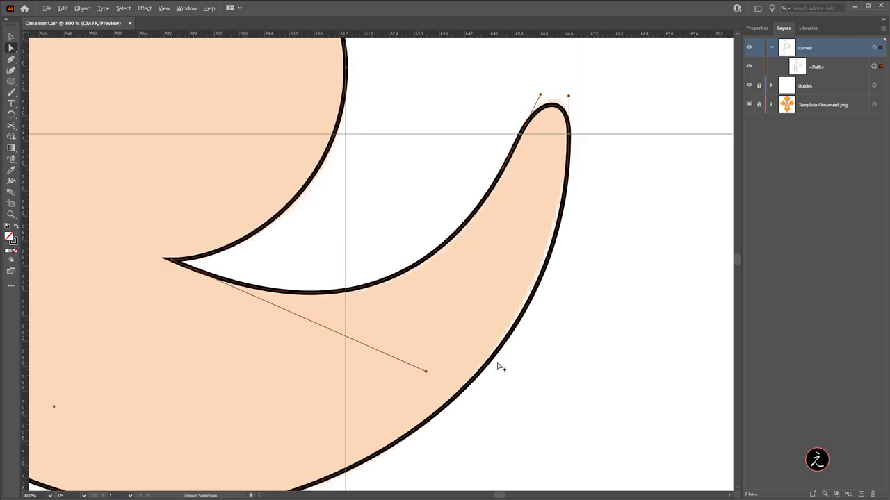
Extend the handles at the stem's upper corner and the arrow base's right corner so the path fits the concave stem edge.
{"action": "scroll", "coordinate": [480, 368], "scroll_direction": "down", "scroll_amount": 5}
{"action": "scroll", "coordinate": [480, 368], "scroll_direction": "left", "scroll_amount": 4}
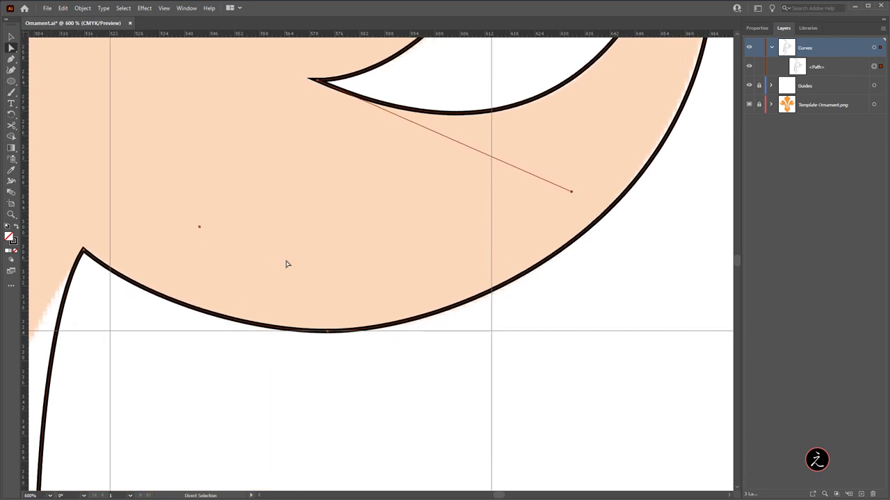
{"action": "scroll", "coordinate": [288, 262], "scroll_direction": "down", "scroll_amount": 2}
{"action": "left_click_drag", "start_coordinate": [253, 324], "coordinate": [354, 252]}
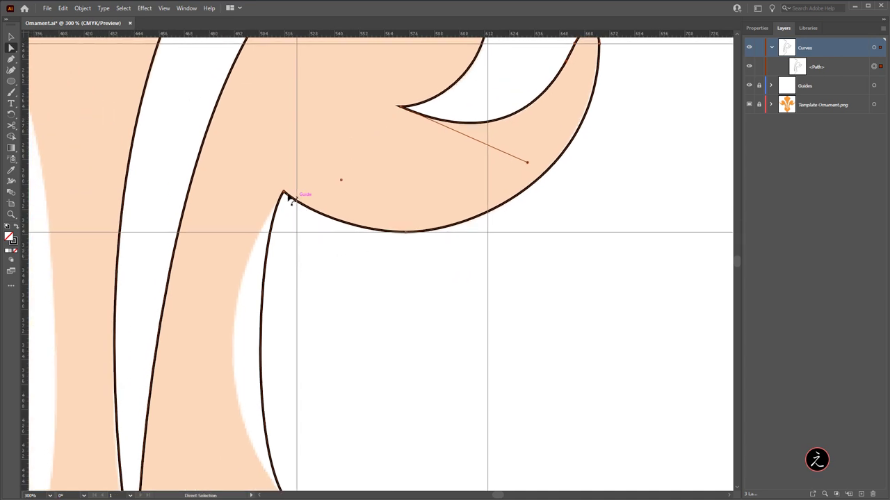
{"action": "left_click", "coordinate": [284, 194]}
{"action": "scroll", "coordinate": [341, 284], "scroll_direction": "down", "scroll_amount": 2}
{"action": "scroll", "coordinate": [354, 307], "scroll_direction": "down", "scroll_amount": 2}
{"action": "scroll", "coordinate": [354, 306], "scroll_direction": "left", "scroll_amount": 1}
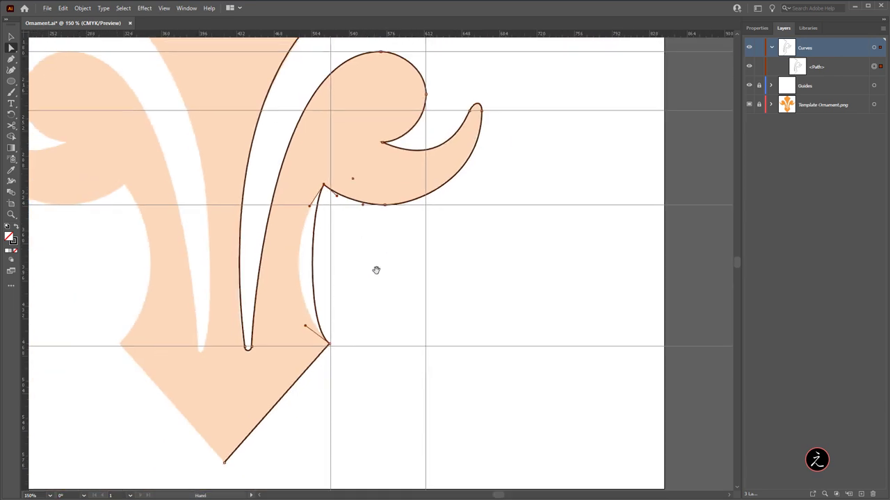
{"action": "left_click_drag", "start_coordinate": [311, 207], "coordinate": [291, 221]}
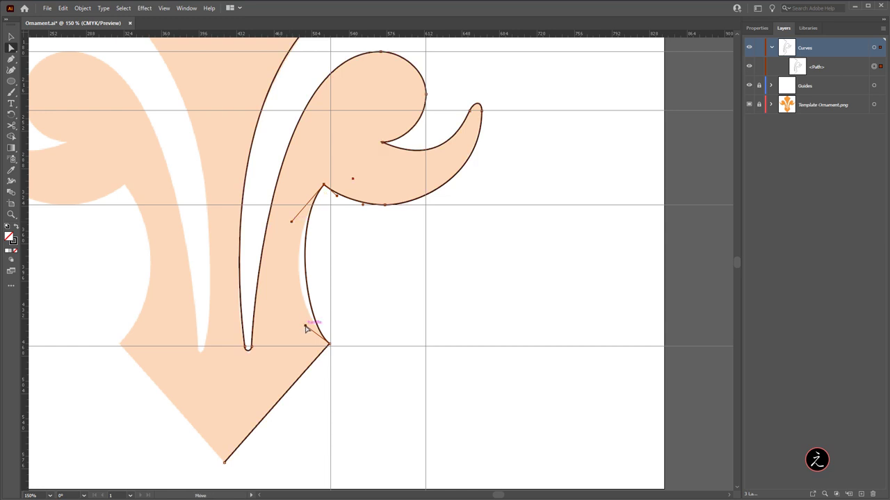
{"action": "mouse_move", "coordinate": [306, 326]}
{"action": "left_mouse_down"}
{"action": "mouse_move", "coordinate": [292, 315]}
{"action": "mouse_move", "coordinate": [293, 323]}
{"action": "left_mouse_up"}
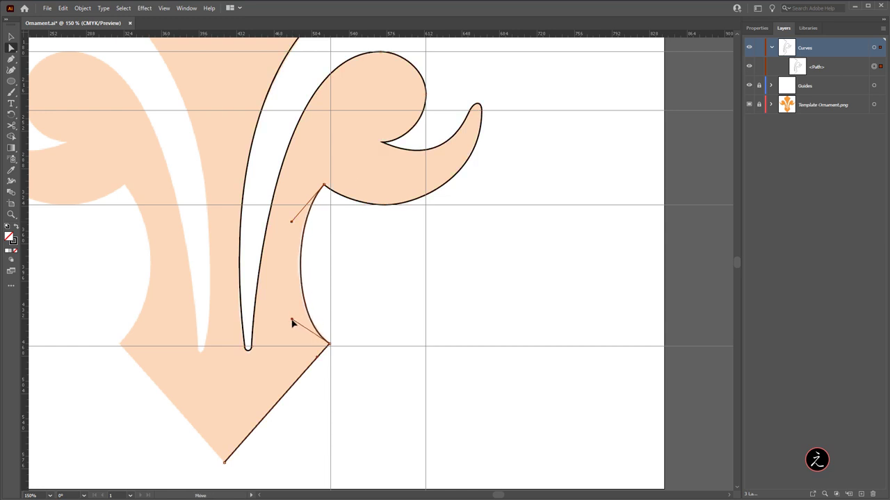
{"action": "left_click_drag", "start_coordinate": [290, 226], "coordinate": [288, 226]}
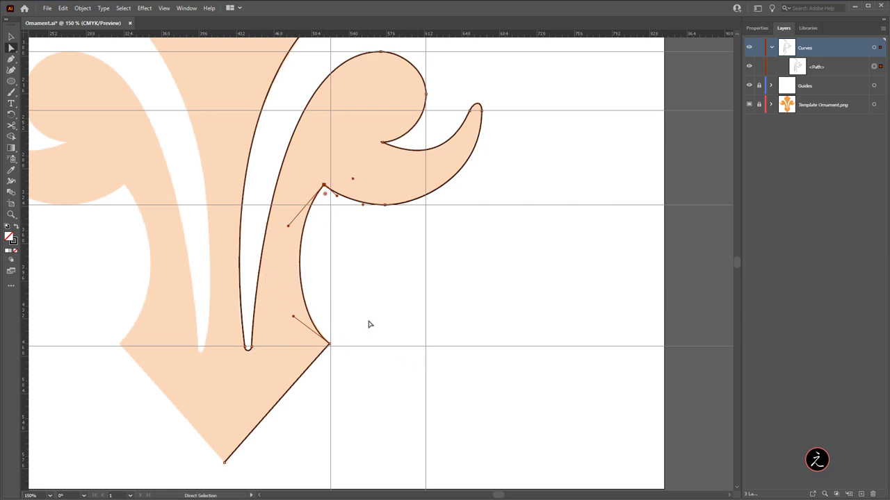
Tilt the handles of the anchor on the inner edge of the slit's rounded bottom to match the template.
{"action": "left_click_drag", "start_coordinate": [369, 324], "coordinate": [452, 304]}
{"action": "mouse_move", "coordinate": [472, 265]}
{"action": "left_mouse_down"}
{"action": "mouse_move", "coordinate": [445, 383]}
{"action": "mouse_move", "coordinate": [469, 255]}
{"action": "left_mouse_up"}
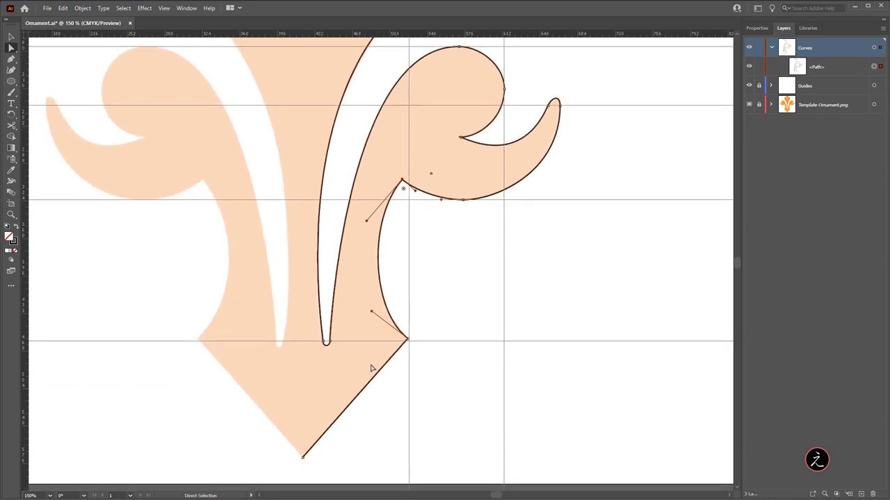
{"action": "scroll", "coordinate": [330, 350], "scroll_direction": "up", "scroll_amount": 3}
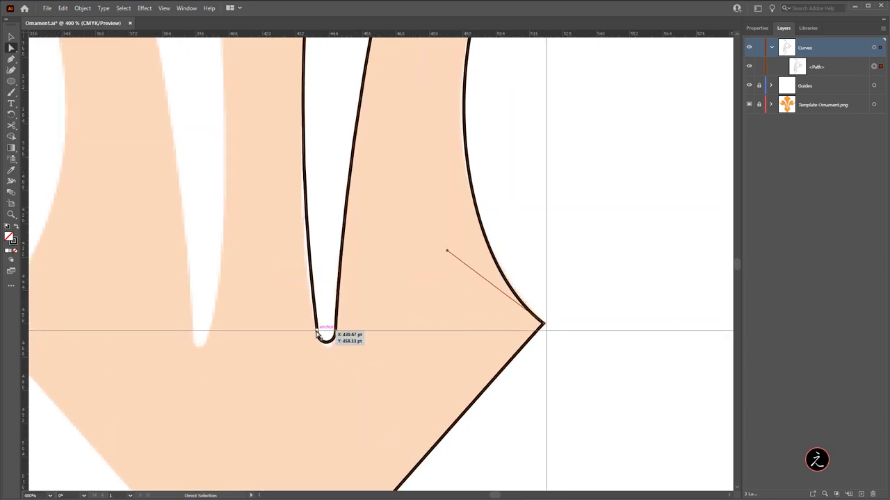
{"action": "left_click", "coordinate": [325, 337]}
{"action": "scroll", "coordinate": [322, 347], "scroll_direction": "up", "scroll_amount": 2}
{"action": "left_click_drag", "start_coordinate": [320, 349], "coordinate": [332, 363]}
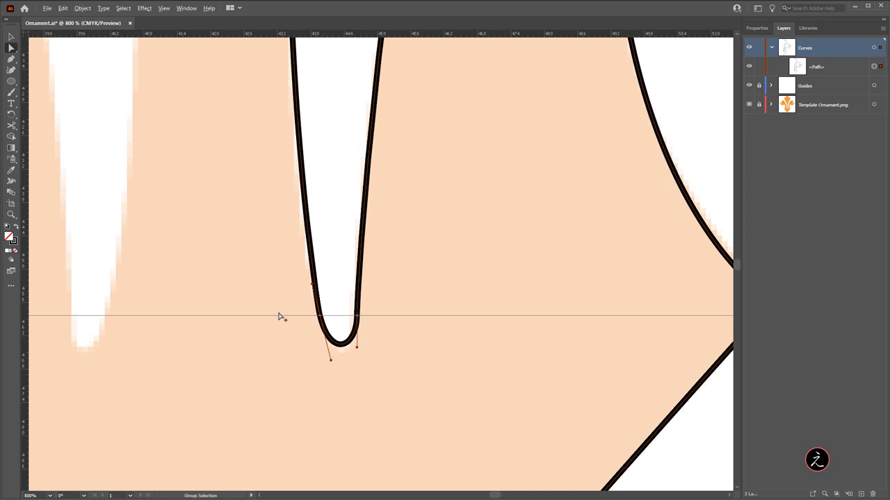
{"action": "scroll", "coordinate": [278, 313], "scroll_direction": "down", "scroll_amount": 3}
{"action": "scroll", "coordinate": [440, 233], "scroll_direction": "down", "scroll_amount": 4}
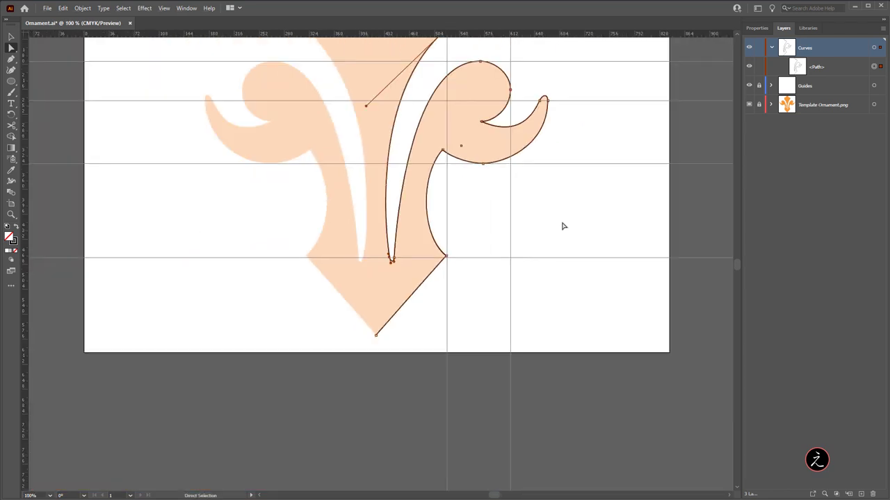
Deselect the traced half path and hide the Guides layer.
{"action": "left_click_drag", "start_coordinate": [562, 225], "coordinate": [529, 334]}
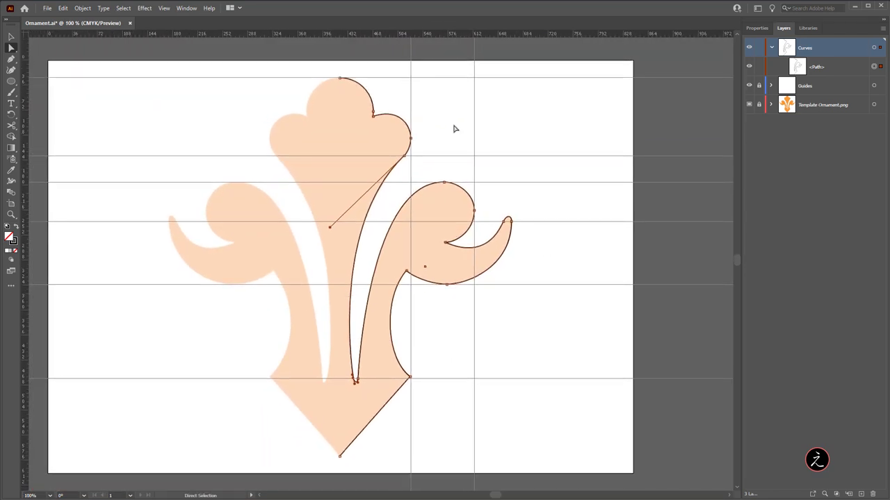
{"action": "left_click", "coordinate": [493, 146]}
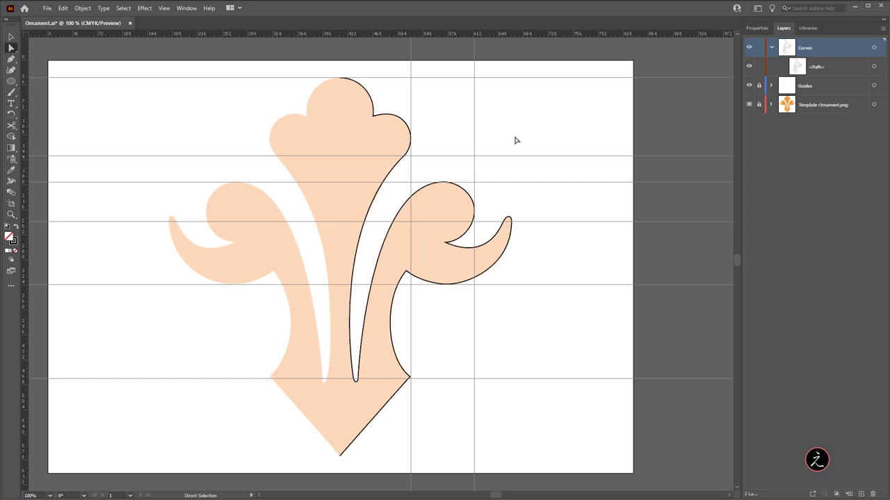
{"action": "left_click", "coordinate": [750, 84]}
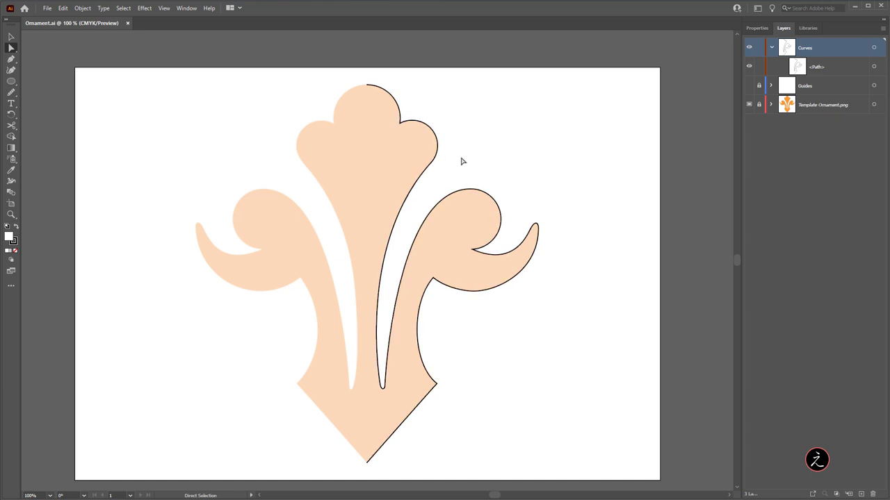
Reflect a copy of the traced half path across the vertical axis and move it onto the template's left half, meeting the original.
{"action": "left_click", "coordinate": [11, 37]}
{"action": "left_click_drag", "start_coordinate": [297, 75], "coordinate": [467, 156]}
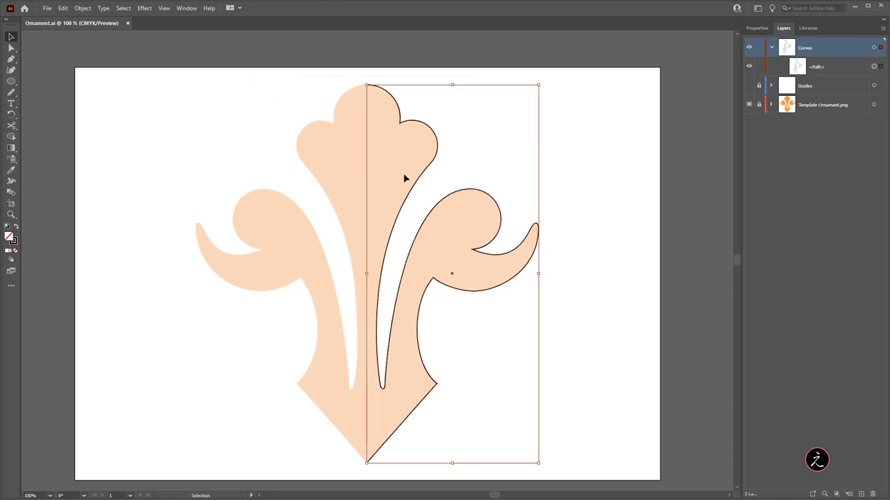
{"action": "left_click_drag", "start_coordinate": [12, 113], "coordinate": [67, 142]}
{"action": "double_click", "coordinate": [11, 117]}
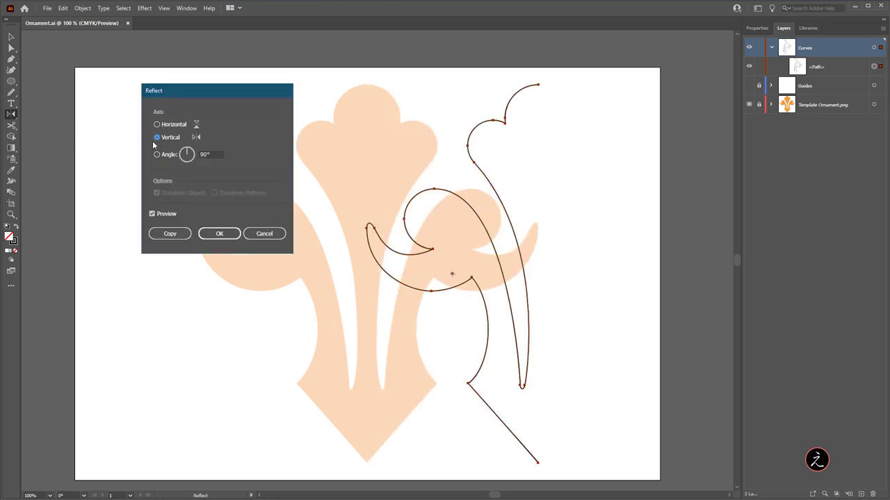
{"action": "left_click", "coordinate": [174, 233]}
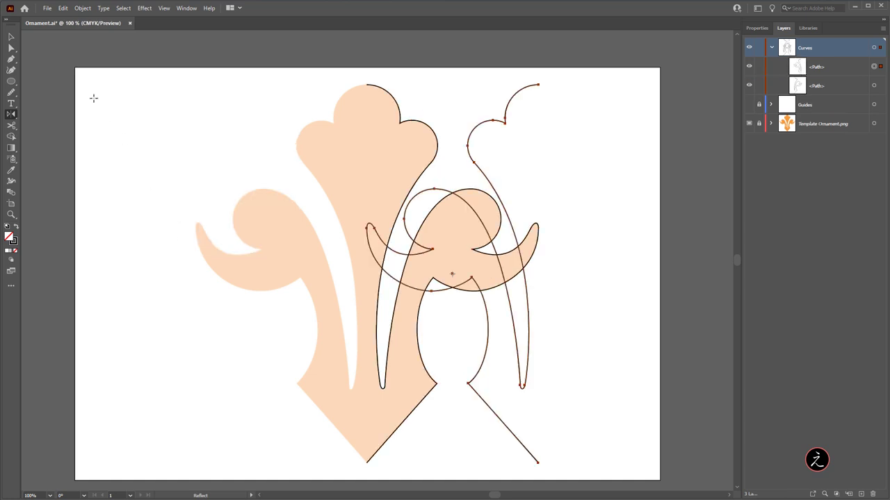
{"action": "left_click", "coordinate": [11, 36]}
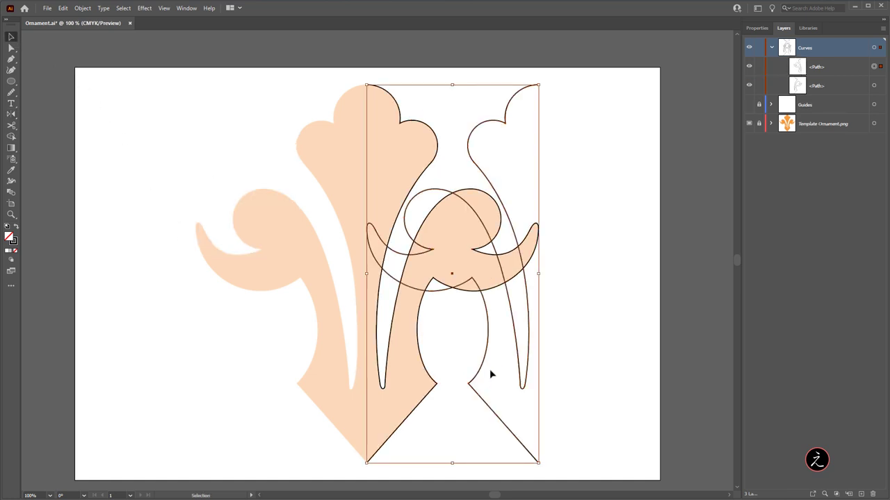
{"action": "left_click_drag", "start_coordinate": [518, 378], "coordinate": [349, 377]}
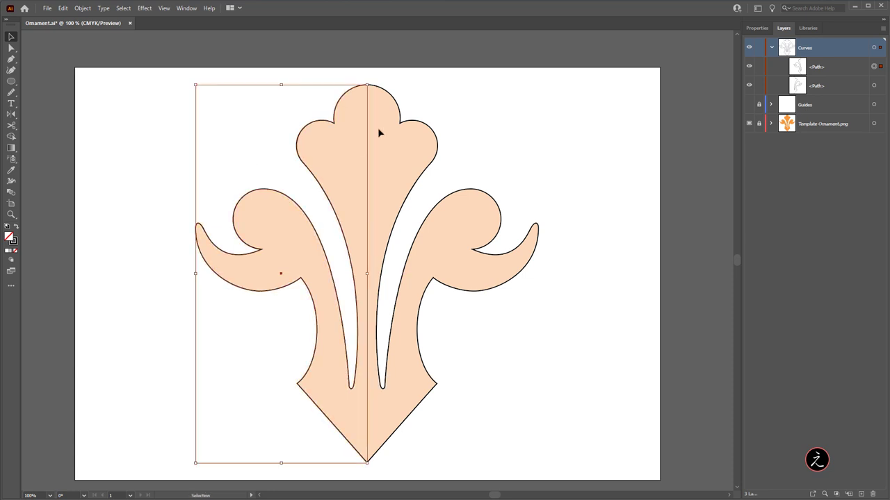
Average the two halves' end anchors at the ornament's top center along both axes.
{"action": "scroll", "coordinate": [392, 89], "scroll_direction": "up", "scroll_amount": 1}
{"action": "scroll", "coordinate": [377, 93], "scroll_direction": "up", "scroll_amount": 1}
{"action": "scroll", "coordinate": [442, 91], "scroll_direction": "up", "scroll_amount": 1}
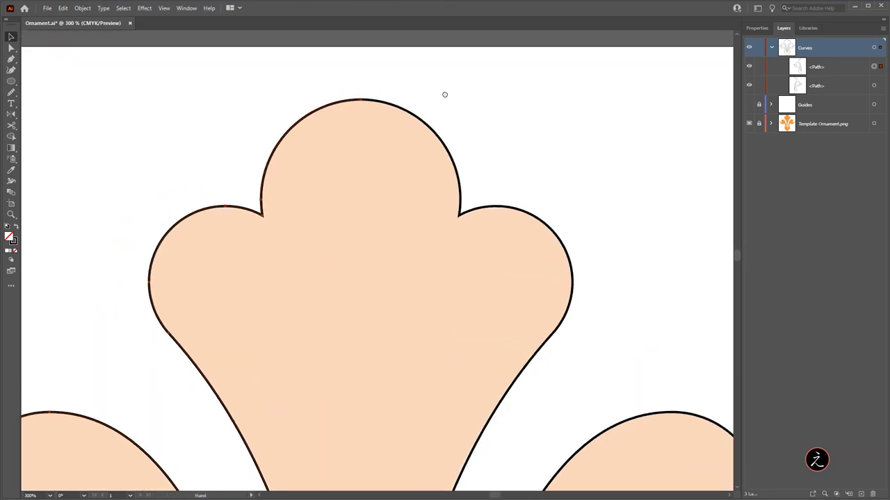
{"action": "scroll", "coordinate": [264, 93], "scroll_direction": "up", "scroll_amount": 1}
{"action": "left_click", "coordinate": [11, 48]}
{"action": "left_click", "coordinate": [45, 62]}
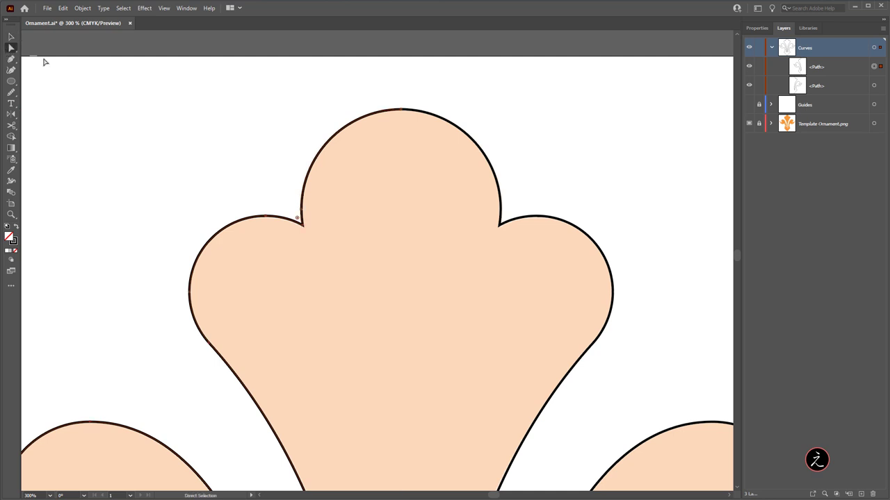
{"action": "left_click_drag", "start_coordinate": [349, 86], "coordinate": [439, 137]}
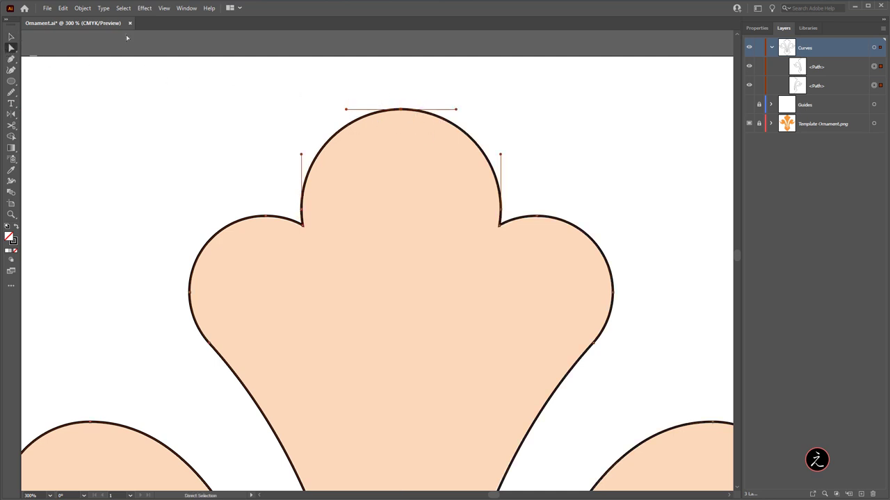
{"action": "left_click", "coordinate": [88, 11]}
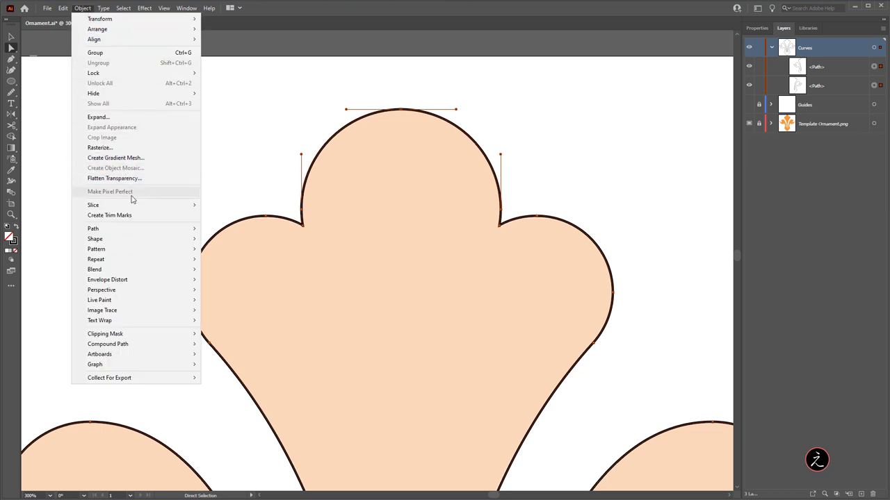
{"action": "mouse_move", "coordinate": [140, 236]}
{"action": "left_click", "coordinate": [259, 239]}
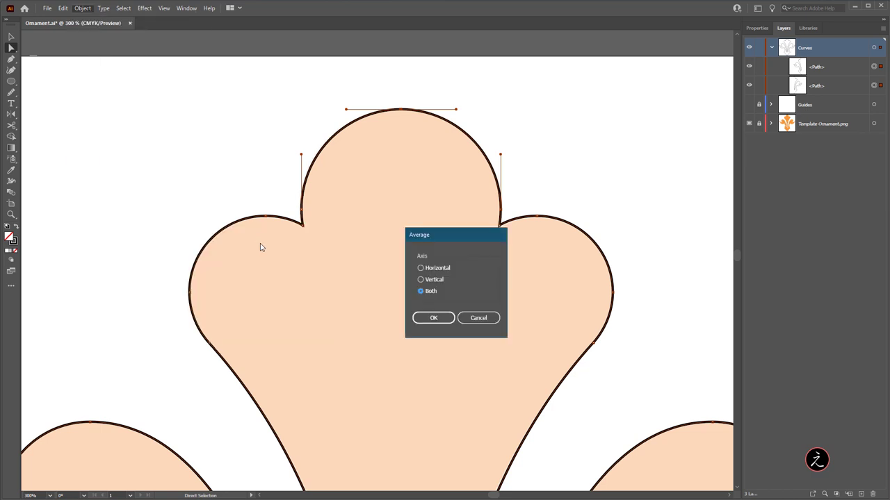
{"action": "left_click", "coordinate": [435, 318]}
Join the averaged top anchors so both halves become one path, and deselect it.
{"action": "left_click", "coordinate": [82, 8]}
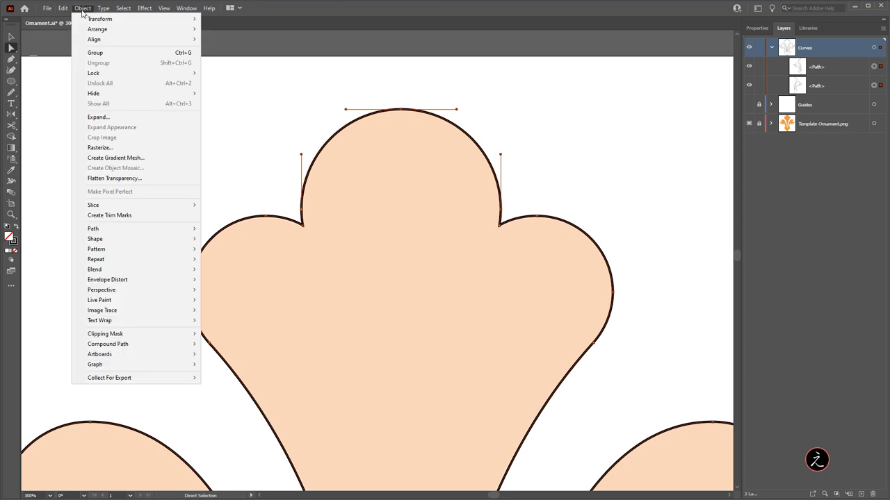
{"action": "mouse_move", "coordinate": [132, 229]}
{"action": "left_click", "coordinate": [250, 232]}
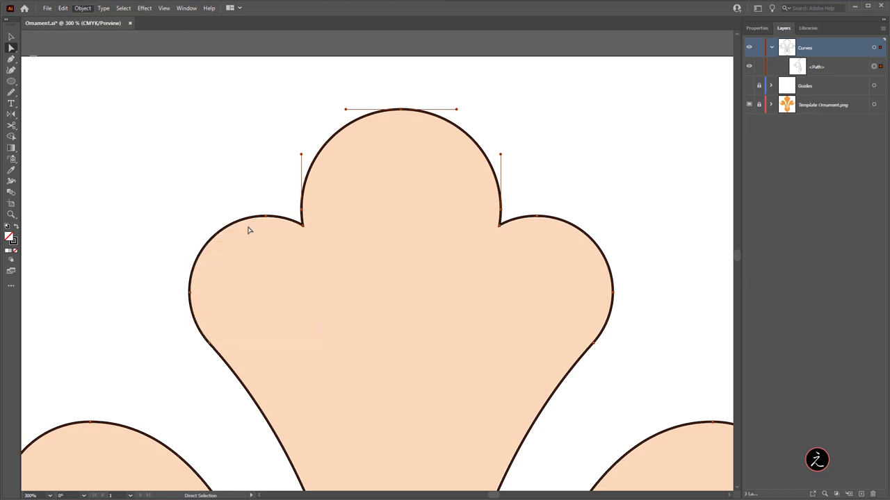
{"action": "key", "text": "ctrl+shift+a"}
Average the path's two end anchors at the arrow's bottom tip along both axes.
{"action": "key", "text": "ctrl+minus"}
{"action": "scroll", "coordinate": [421, 312], "scroll_direction": "down", "scroll_amount": 10}
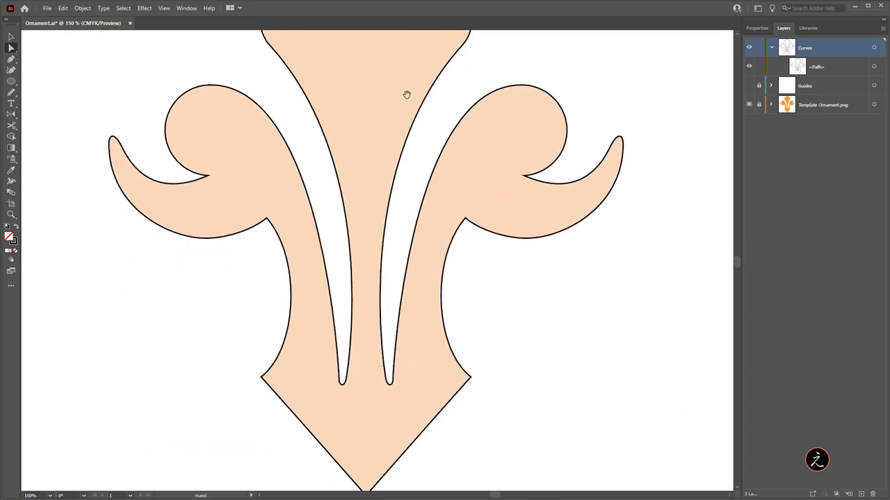
{"action": "left_click_drag", "start_coordinate": [312, 373], "coordinate": [384, 409]}
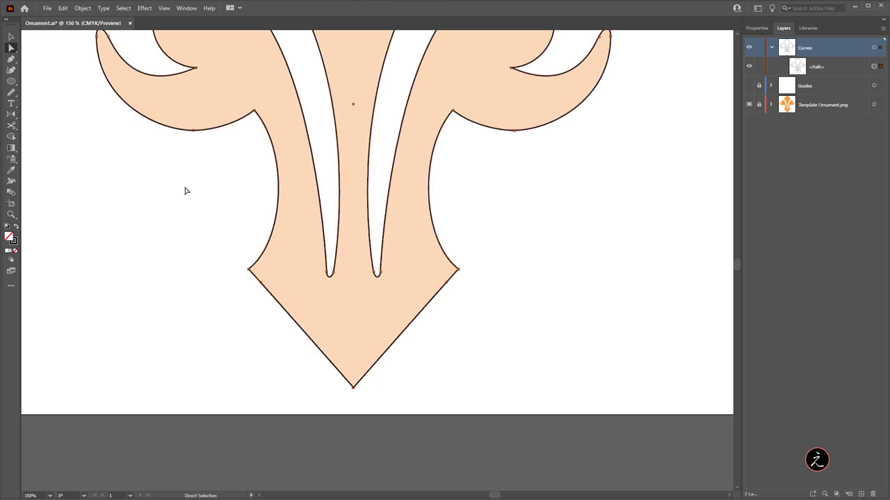
{"action": "scroll", "coordinate": [169, 183], "scroll_direction": "up", "scroll_amount": 2}
{"action": "left_click", "coordinate": [84, 8]}
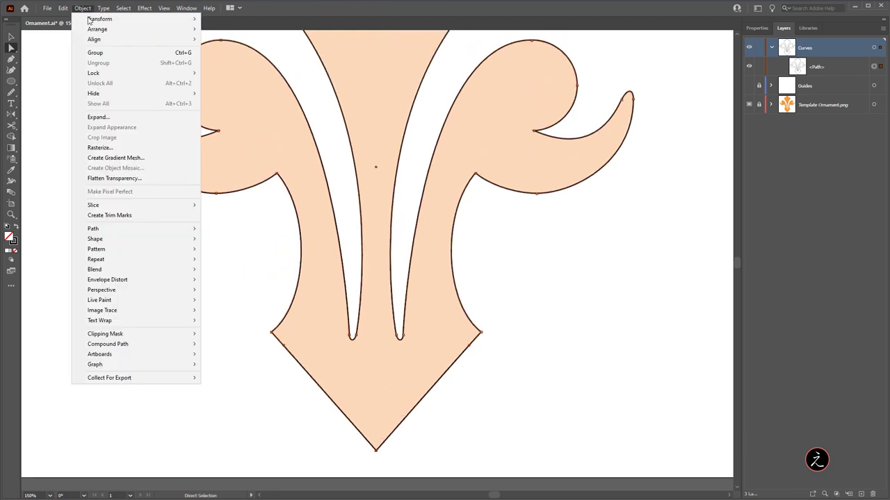
{"action": "mouse_move", "coordinate": [123, 231]}
{"action": "left_click", "coordinate": [240, 238]}
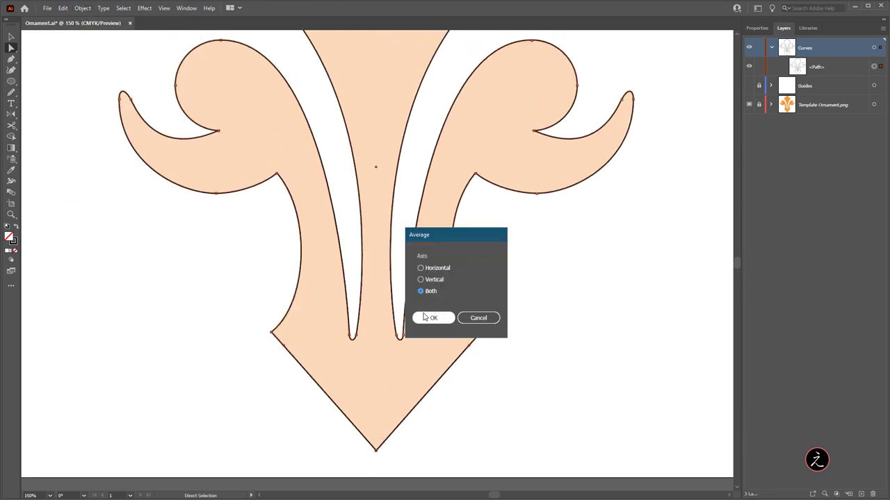
{"action": "left_click", "coordinate": [426, 314]}
Join the anchors at the arrow's bottom tip to close the ornament outline, and deselect it.
{"action": "left_click", "coordinate": [89, 10]}
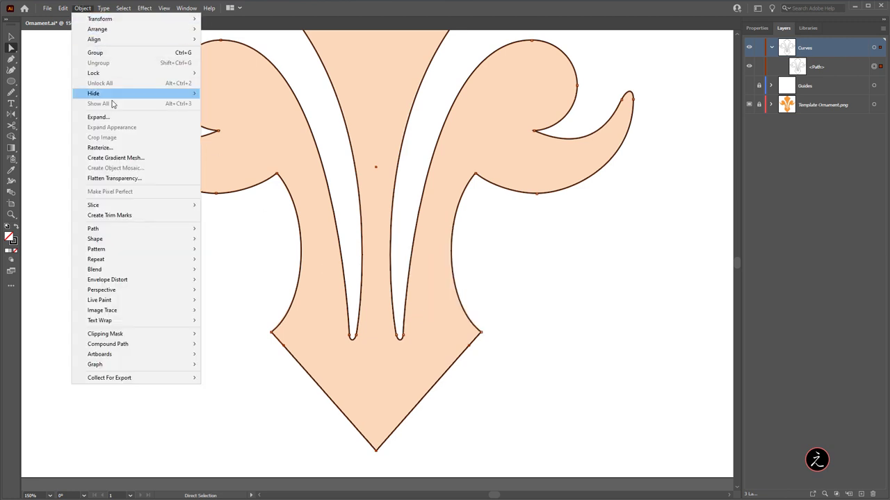
{"action": "mouse_move", "coordinate": [139, 232]}
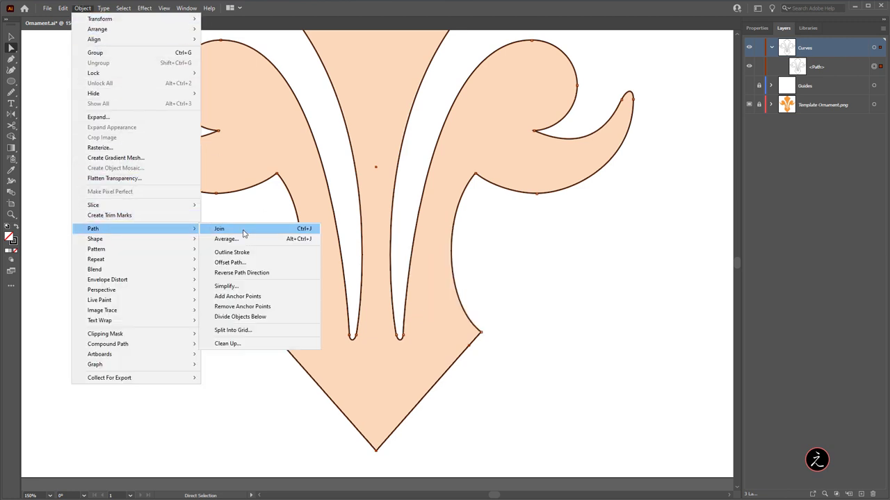
{"action": "left_click", "coordinate": [243, 234]}
{"action": "left_click", "coordinate": [545, 293]}
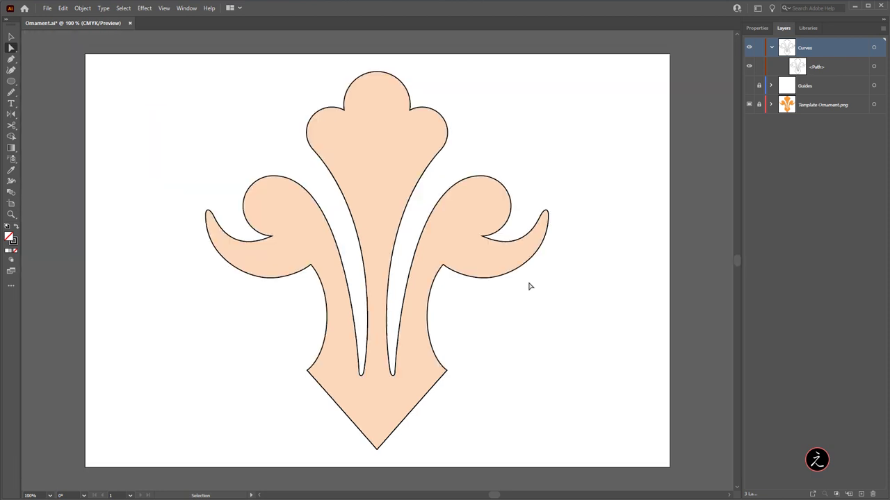
Hide the Template Ornament.png layer.
{"action": "left_click", "coordinate": [749, 105]}
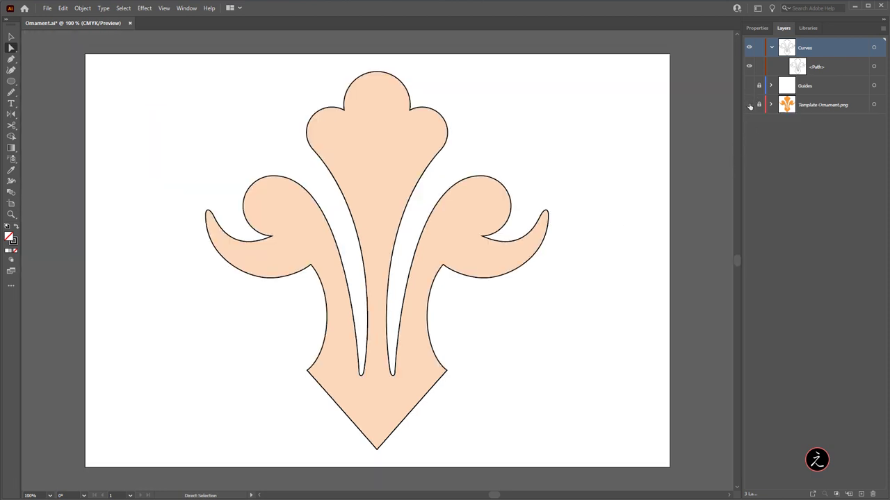